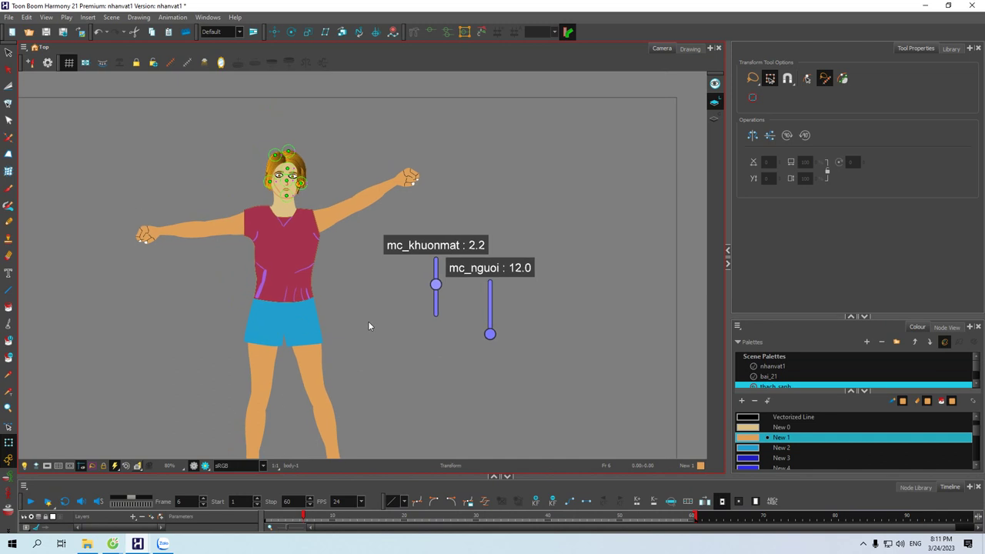
Set the mc_khuonmat face controller to 1.2 with the character in front view
{"action": "scroll", "coordinate": [354, 321], "scroll_direction": "up", "scroll_amount": 1}
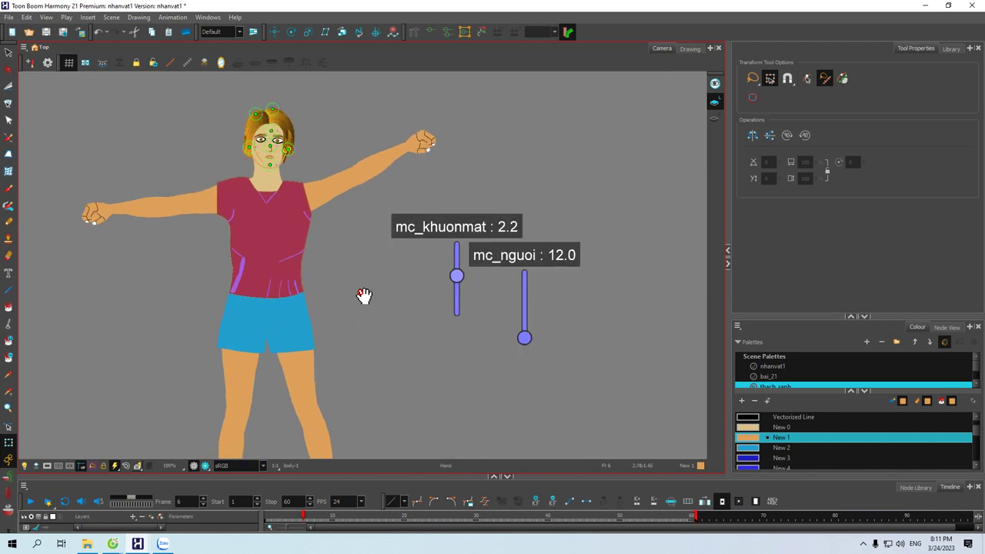
{"action": "left_click_drag", "start_coordinate": [348, 288], "coordinate": [383, 310]}
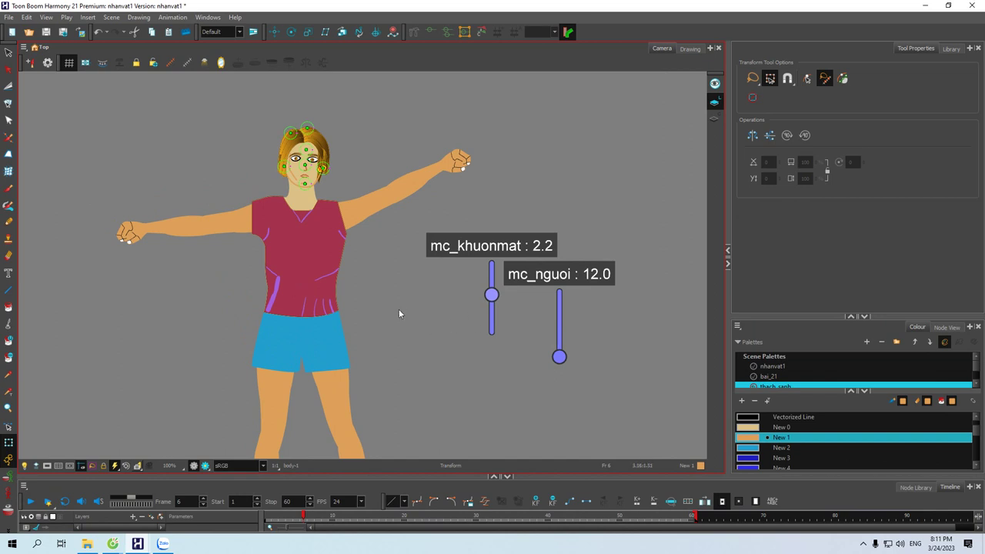
{"action": "left_click", "coordinate": [280, 339]}
{"action": "left_click", "coordinate": [318, 294]}
{"action": "left_click", "coordinate": [322, 278]}
{"action": "left_click_drag", "start_coordinate": [492, 295], "coordinate": [505, 314]}
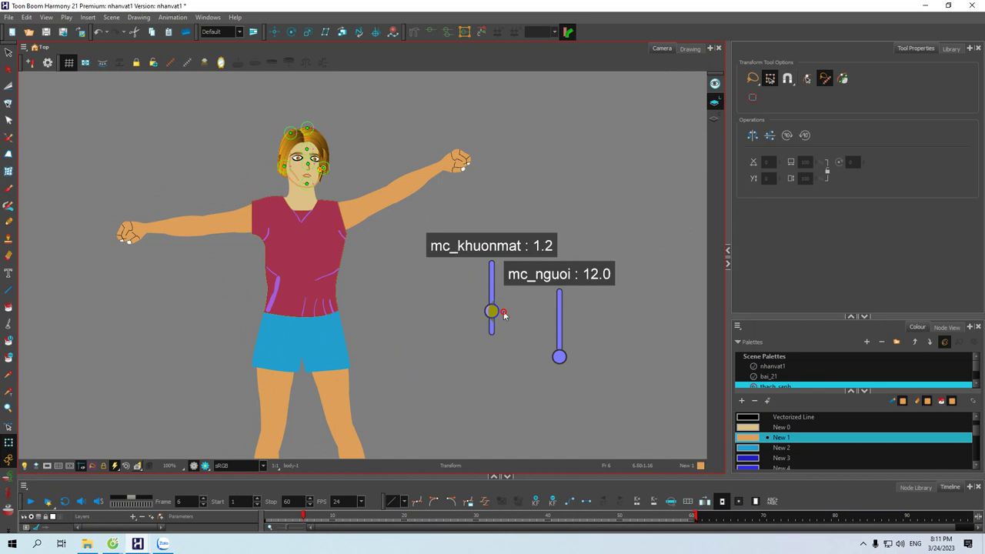
Enlarge the timeline area and go to frame 46
{"action": "scroll", "coordinate": [429, 355], "scroll_direction": "down", "scroll_amount": 1}
{"action": "scroll", "coordinate": [435, 367], "scroll_direction": "up", "scroll_amount": 2}
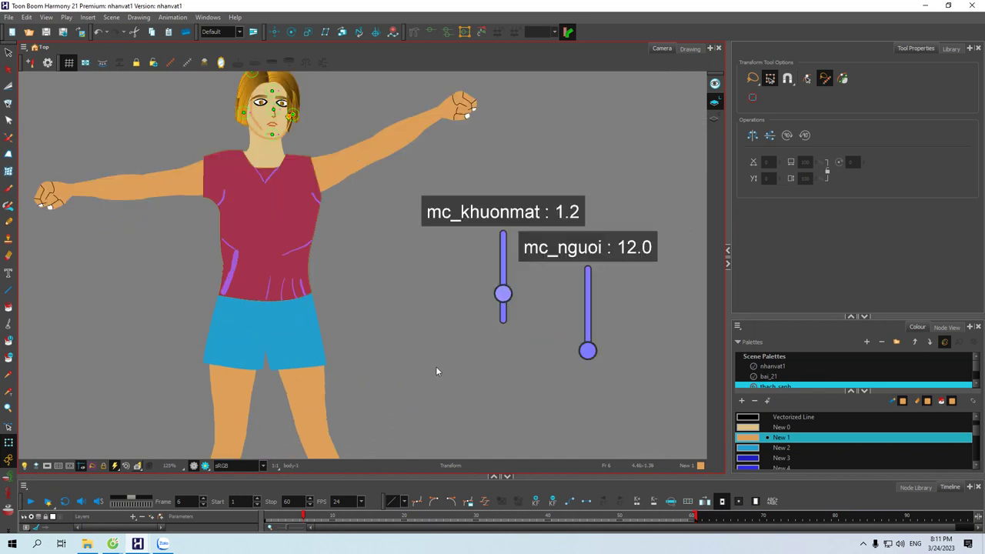
{"action": "left_click_drag", "start_coordinate": [424, 470], "coordinate": [411, 411]}
{"action": "left_click", "coordinate": [317, 453]}
{"action": "left_click", "coordinate": [591, 452]}
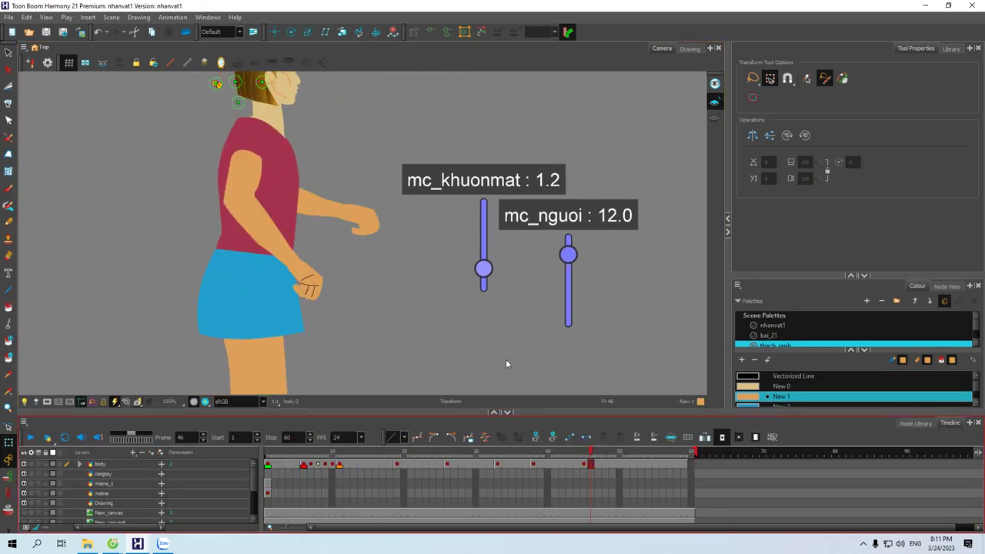
Turn the body back to front view with mc_nguoi and place both controllers beside the camera frame's right edge
{"action": "left_click_drag", "start_coordinate": [569, 256], "coordinate": [568, 308]}
{"action": "scroll", "coordinate": [397, 320], "scroll_direction": "down", "scroll_amount": 3}
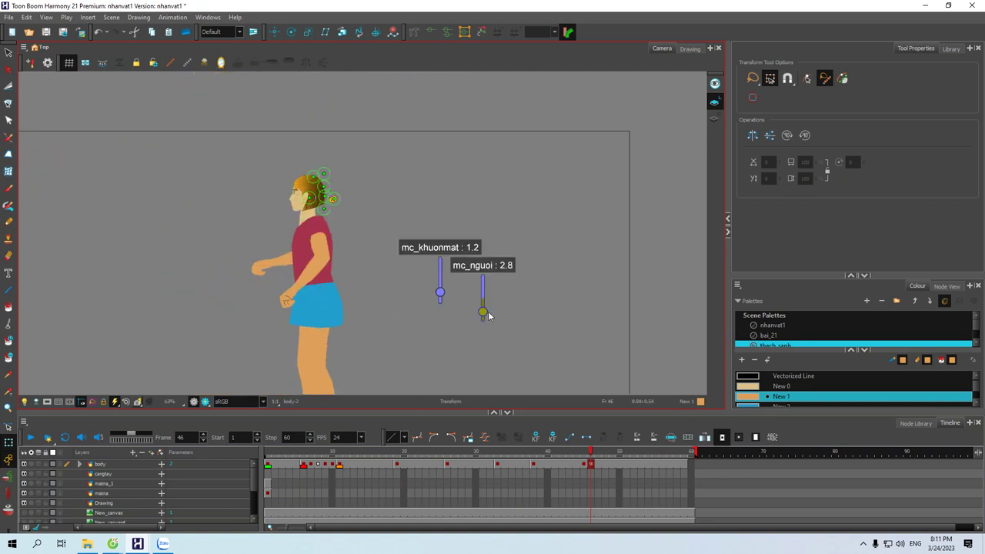
{"action": "left_click_drag", "start_coordinate": [489, 315], "coordinate": [643, 286]}
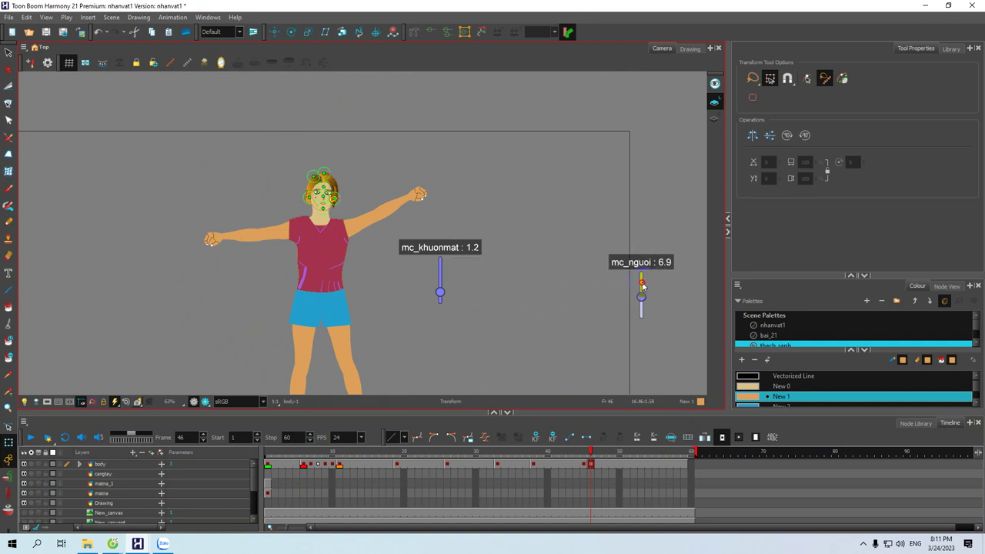
{"action": "left_click_drag", "start_coordinate": [440, 274], "coordinate": [645, 231]}
{"action": "scroll", "coordinate": [413, 266], "scroll_direction": "up", "scroll_amount": 2}
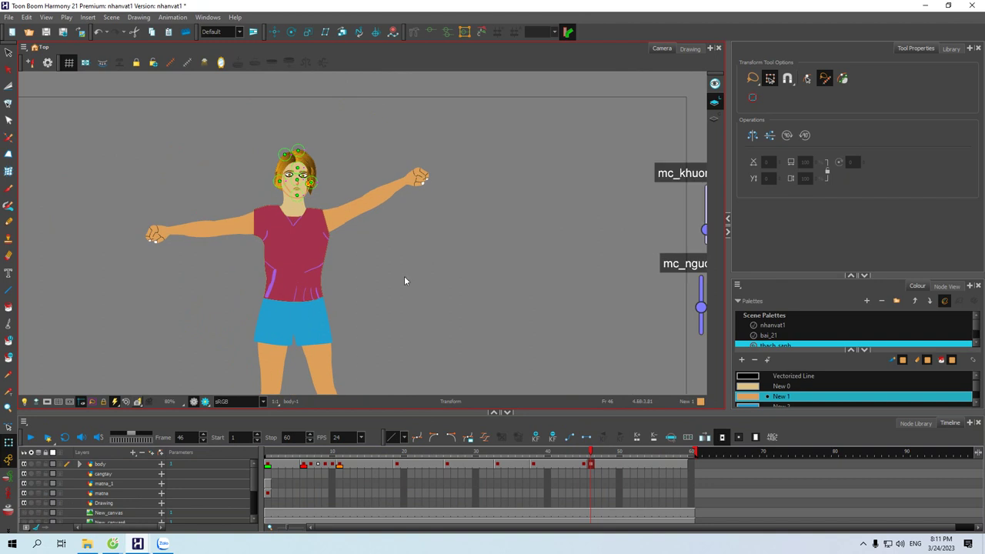
{"action": "scroll", "coordinate": [408, 275], "scroll_direction": "down", "scroll_amount": 2}
{"action": "left_click_drag", "start_coordinate": [411, 287], "coordinate": [370, 281]}
Make the timeline taller and set mc_khuonmat to 1.5 and mc_nguoi to 6.4
{"action": "left_click_drag", "start_coordinate": [229, 415], "coordinate": [231, 393]}
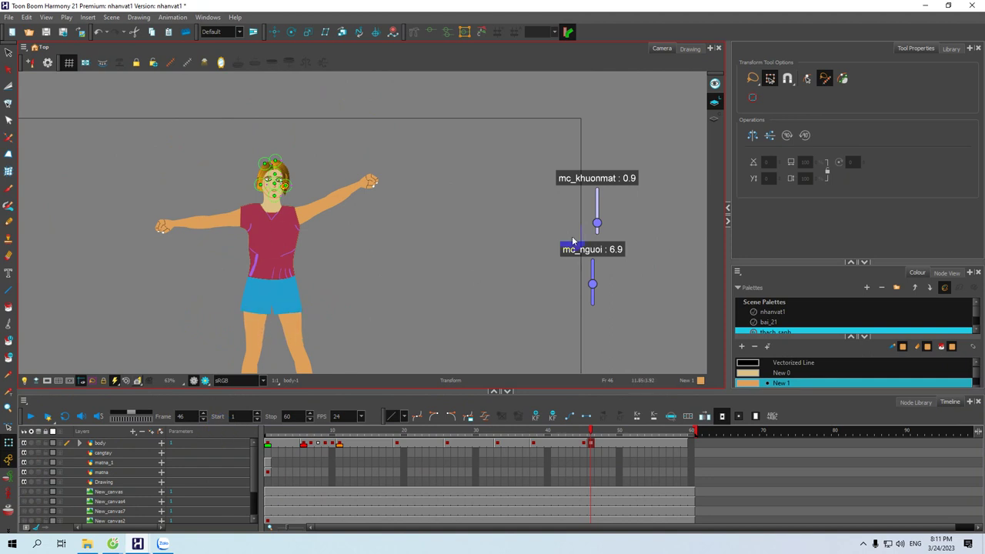
{"action": "mouse_move", "coordinate": [594, 284]}
{"action": "left_mouse_down"}
{"action": "mouse_move", "coordinate": [599, 277]}
{"action": "mouse_move", "coordinate": [594, 295]}
{"action": "mouse_move", "coordinate": [602, 290]}
{"action": "left_mouse_up"}
{"action": "mouse_move", "coordinate": [600, 224]}
{"action": "left_mouse_down"}
{"action": "mouse_move", "coordinate": [602, 209]}
{"action": "mouse_move", "coordinate": [602, 222]}
{"action": "left_mouse_up"}
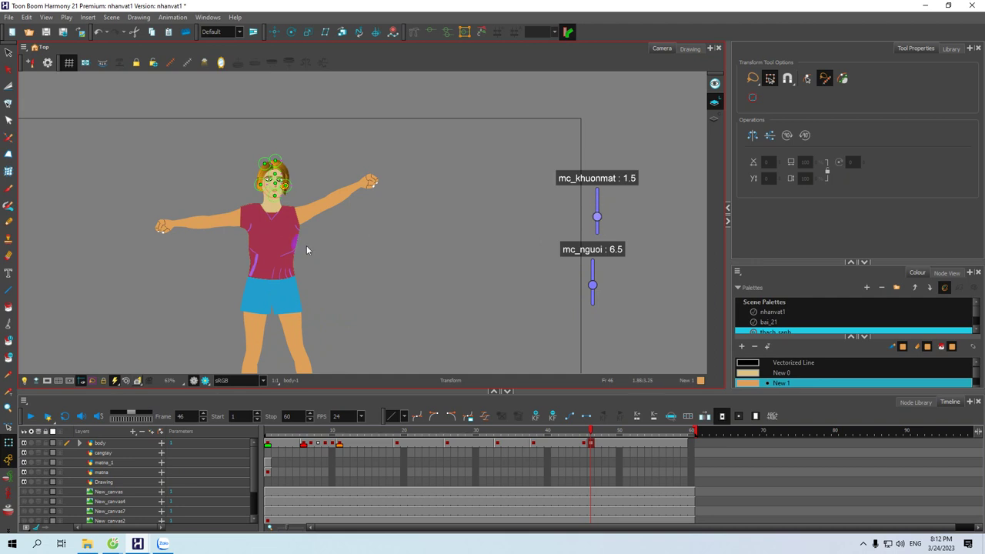
{"action": "scroll", "coordinate": [306, 249], "scroll_direction": "up", "scroll_amount": 1}
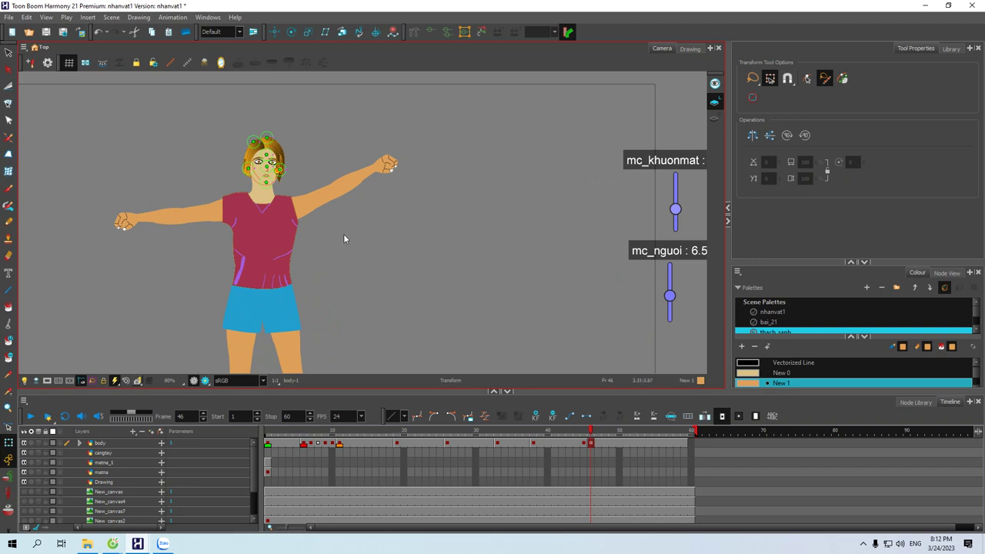
{"action": "mouse_move", "coordinate": [669, 297]}
{"action": "left_mouse_down"}
{"action": "mouse_move", "coordinate": [670, 280]}
{"action": "mouse_move", "coordinate": [665, 300]}
{"action": "left_mouse_up"}
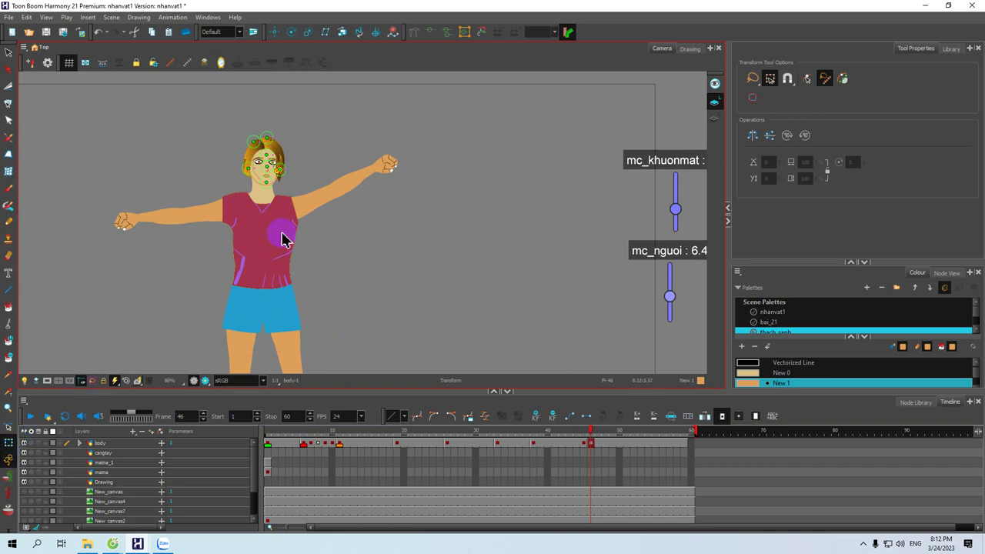
Build a bone chain on the raised arm with the Rigging tool, from the shoulder through elbow and wrist to the fist's tip
{"action": "left_click", "coordinate": [303, 214]}
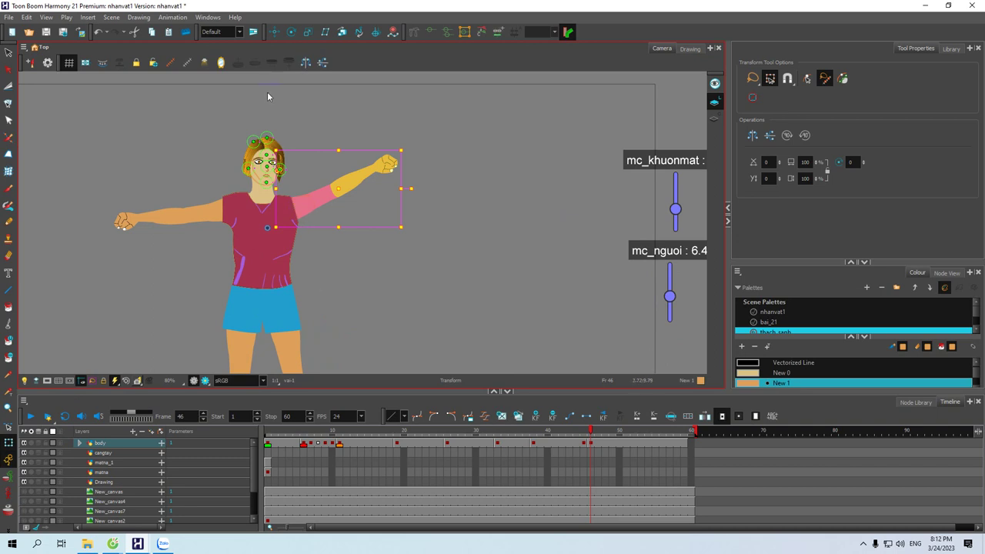
{"action": "left_click", "coordinate": [275, 32]}
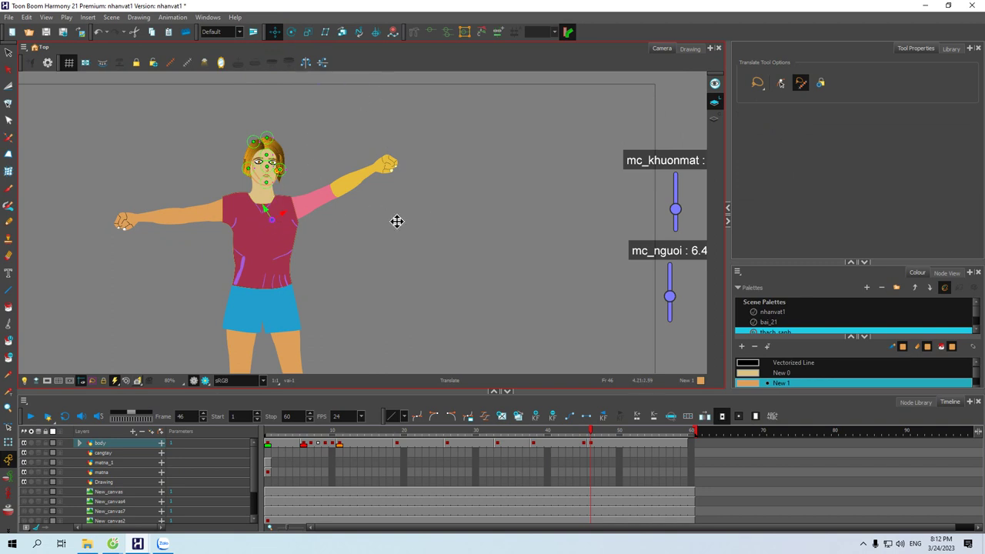
{"action": "left_click", "coordinate": [269, 238]}
{"action": "mouse_move", "coordinate": [269, 237]}
{"action": "left_mouse_down"}
{"action": "mouse_move", "coordinate": [286, 222]}
{"action": "mouse_move", "coordinate": [298, 238]}
{"action": "left_mouse_up"}
{"action": "left_click", "coordinate": [374, 35]}
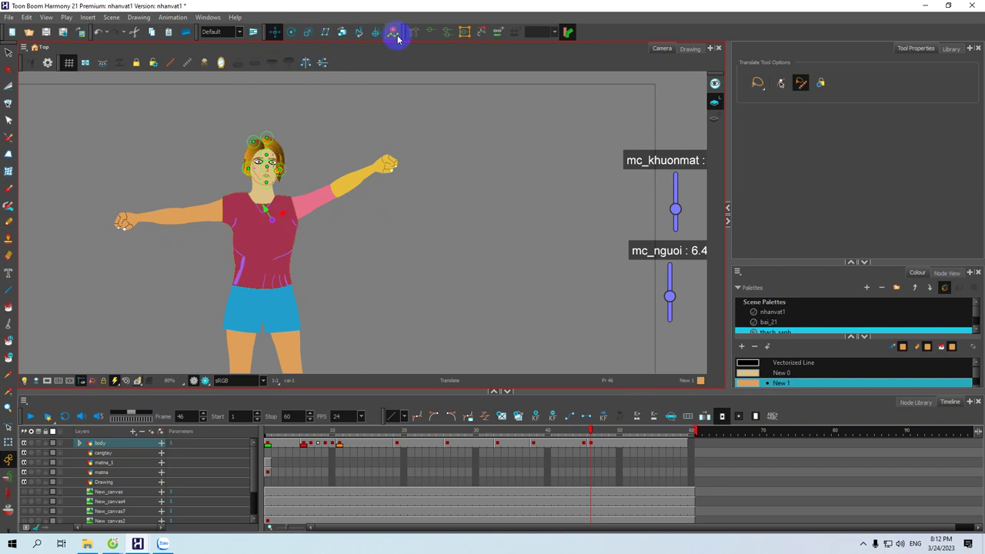
{"action": "left_click", "coordinate": [758, 83]}
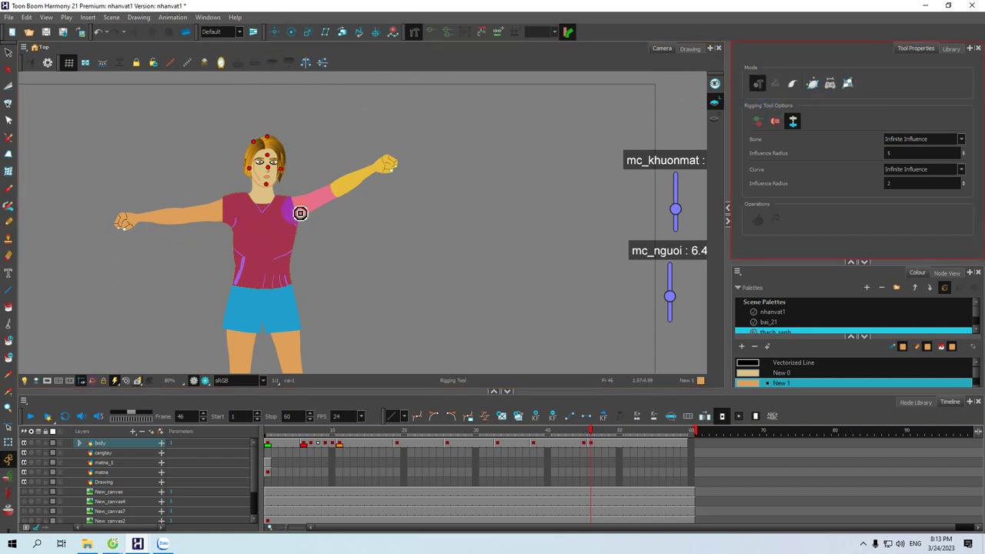
{"action": "left_click", "coordinate": [278, 214]}
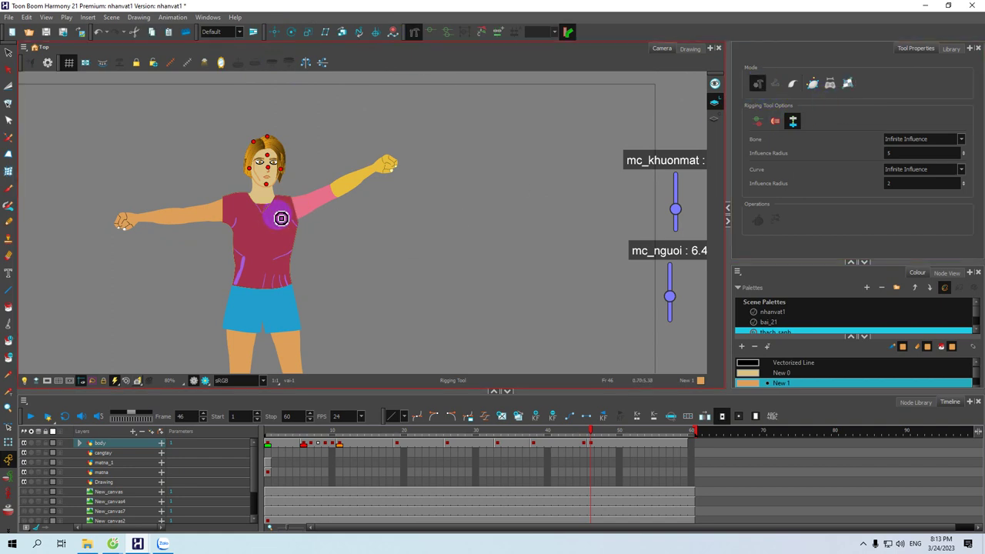
{"action": "left_click", "coordinate": [334, 191]}
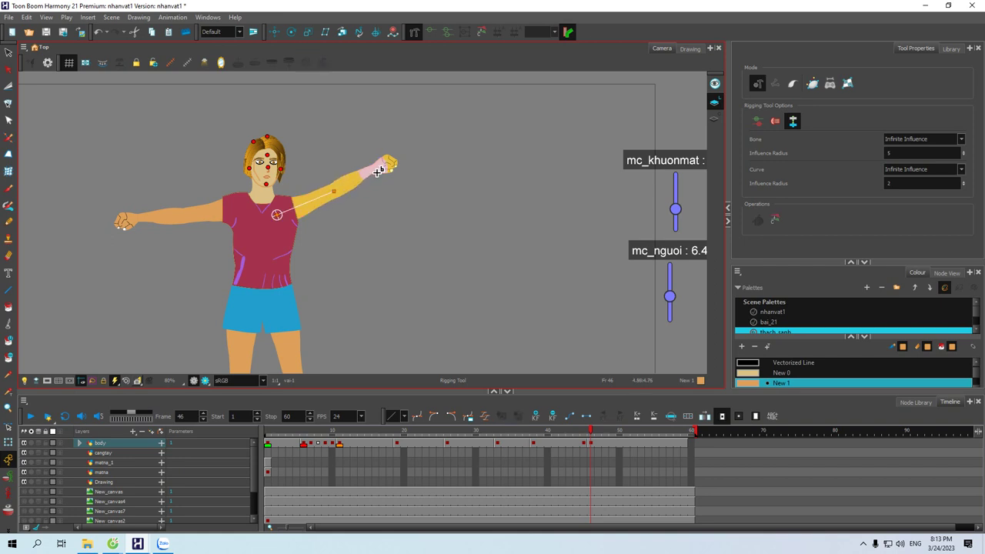
{"action": "left_click", "coordinate": [377, 170]}
{"action": "left_click", "coordinate": [403, 160]}
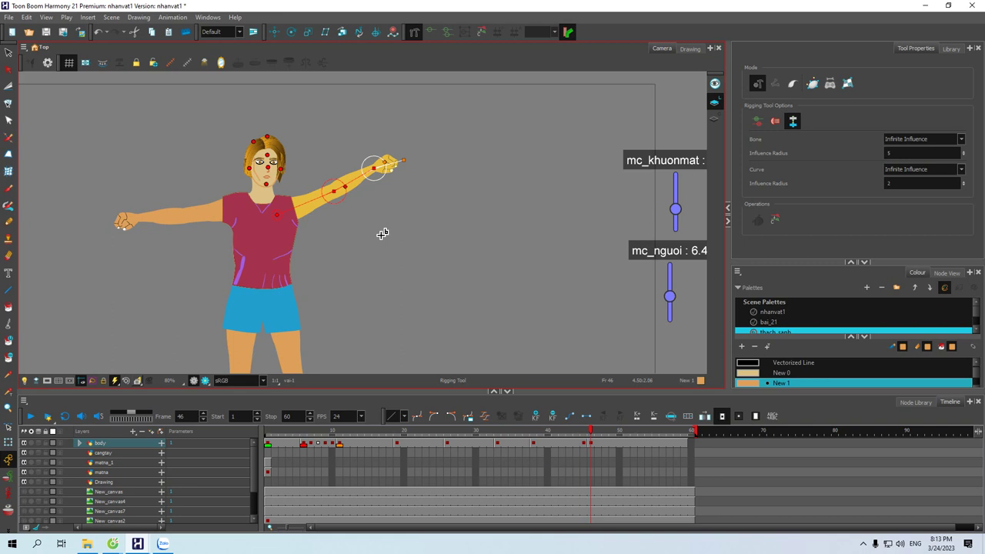
Select the opposite, nearly horizontal arm and build its bone chain from shoulder through elbow and wrist to the fist's tip
{"action": "left_click", "coordinate": [8, 443]}
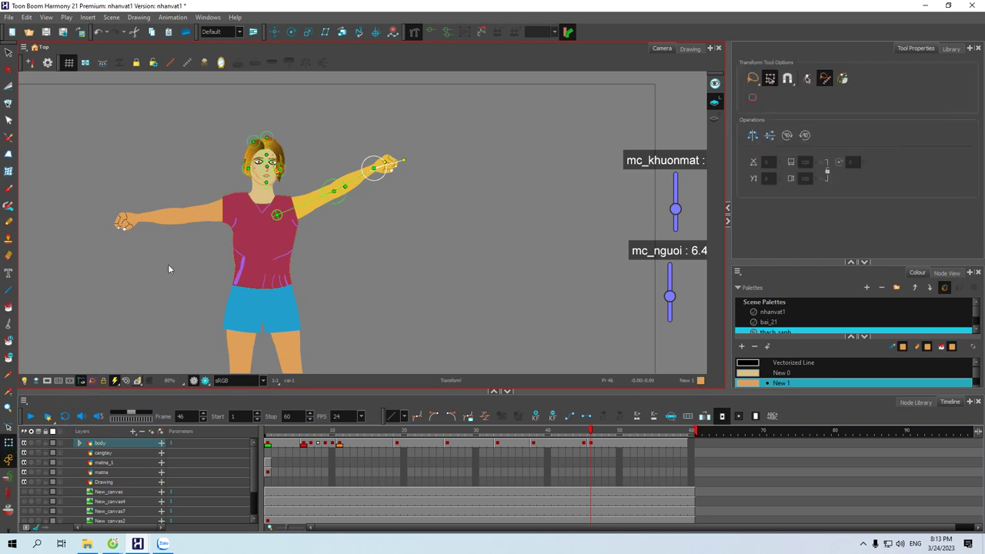
{"action": "left_click", "coordinate": [222, 215]}
{"action": "left_click", "coordinate": [417, 34]}
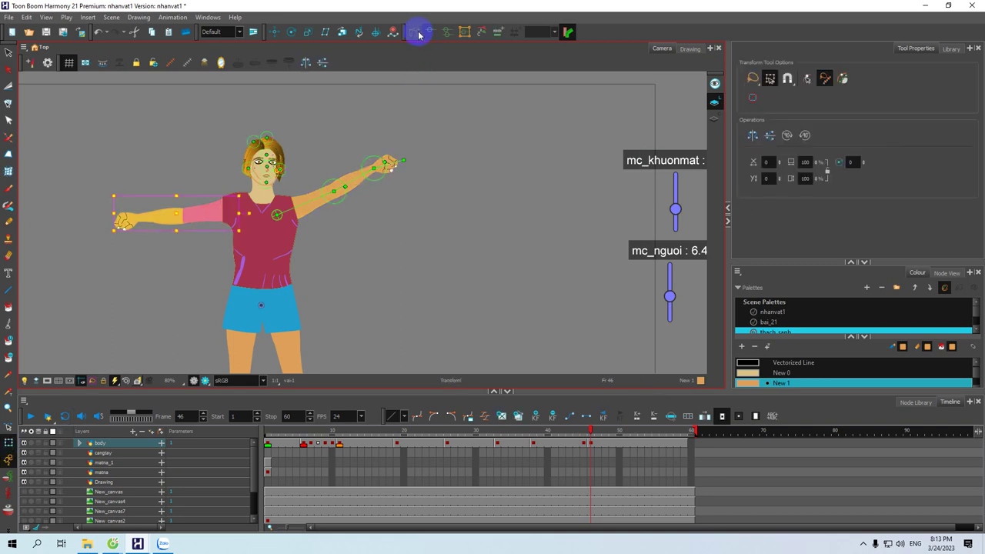
{"action": "left_click", "coordinate": [243, 213]}
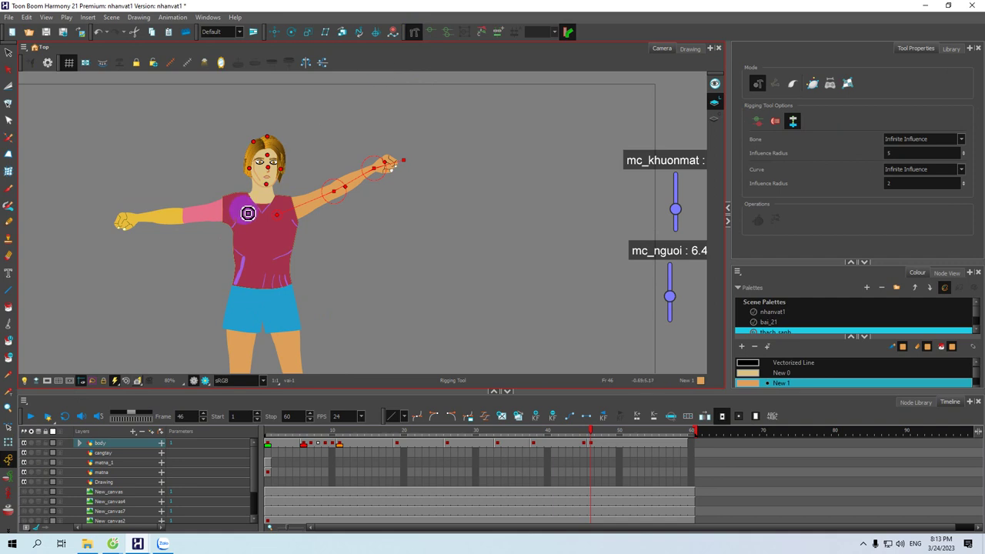
{"action": "left_click", "coordinate": [188, 220]}
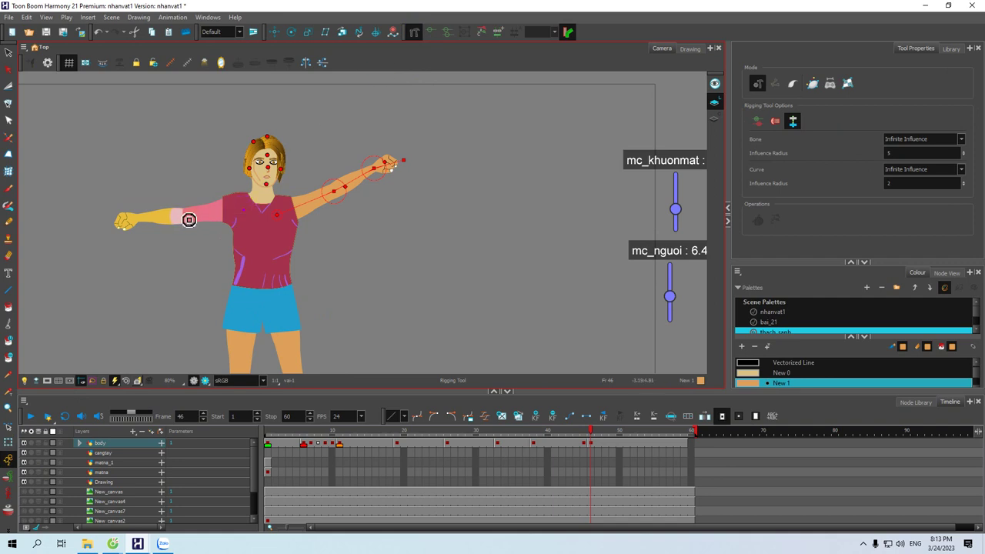
{"action": "left_click", "coordinate": [186, 217]}
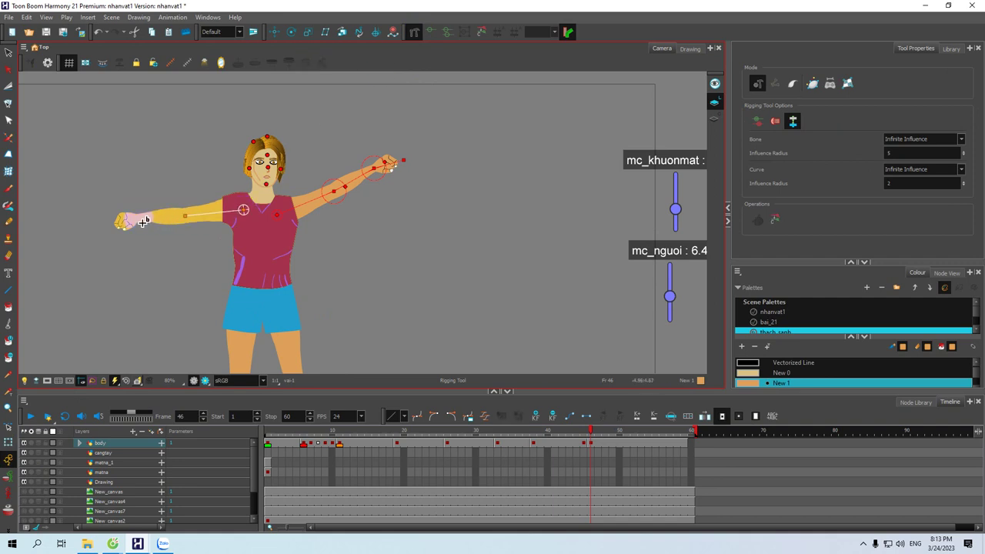
{"action": "left_click", "coordinate": [139, 220]}
{"action": "left_click", "coordinate": [108, 226]}
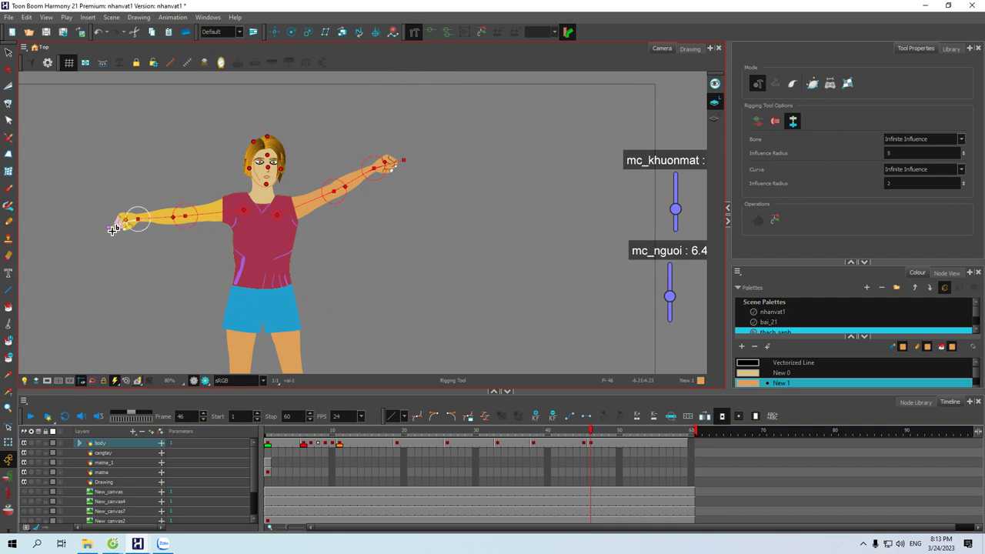
Expand the body layer's hierarchy in the timeline and select the vai_1-P-P peg
{"action": "left_click", "coordinate": [79, 446]}
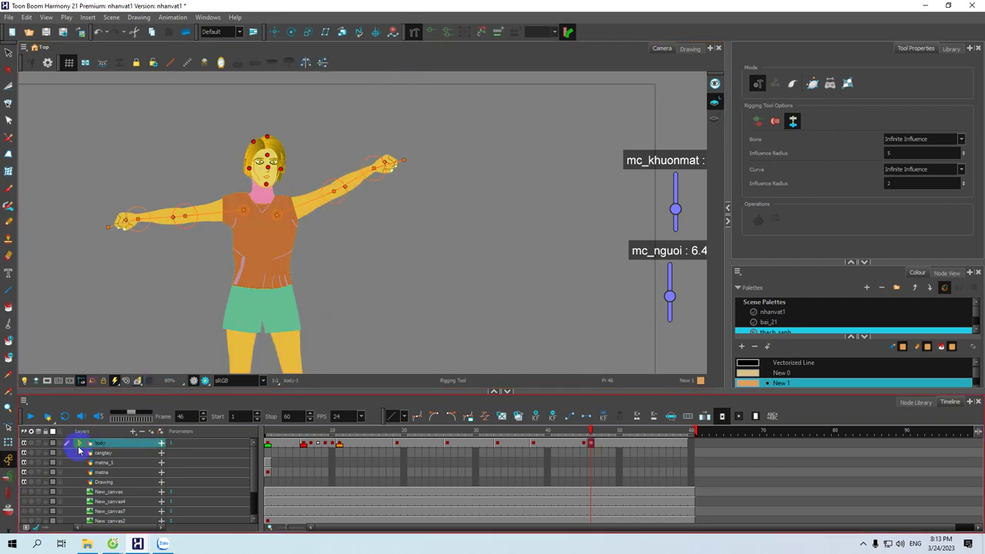
{"action": "left_click", "coordinate": [78, 445]}
{"action": "scroll", "coordinate": [128, 488], "scroll_direction": "down", "scroll_amount": 2}
{"action": "scroll", "coordinate": [131, 492], "scroll_direction": "down", "scroll_amount": 2}
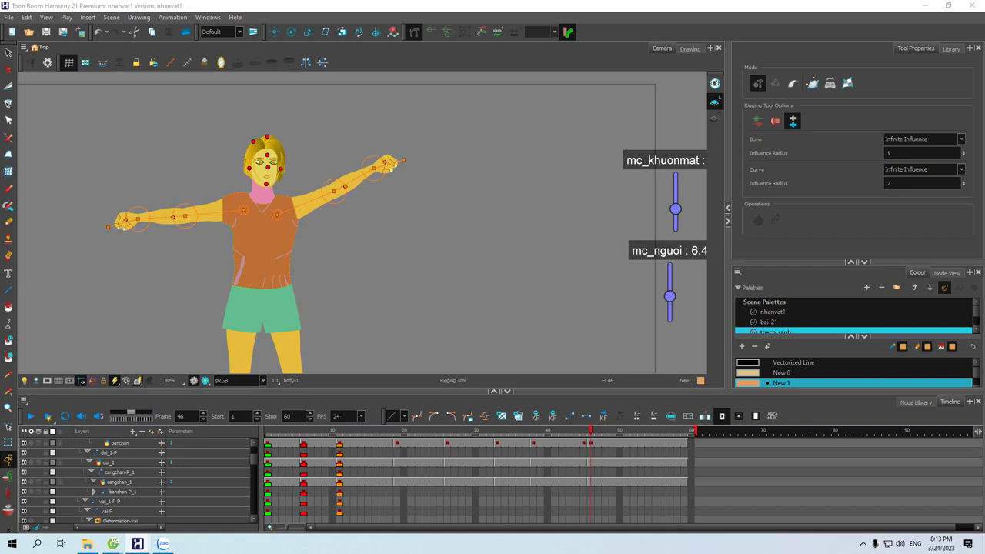
{"action": "left_click", "coordinate": [100, 501]}
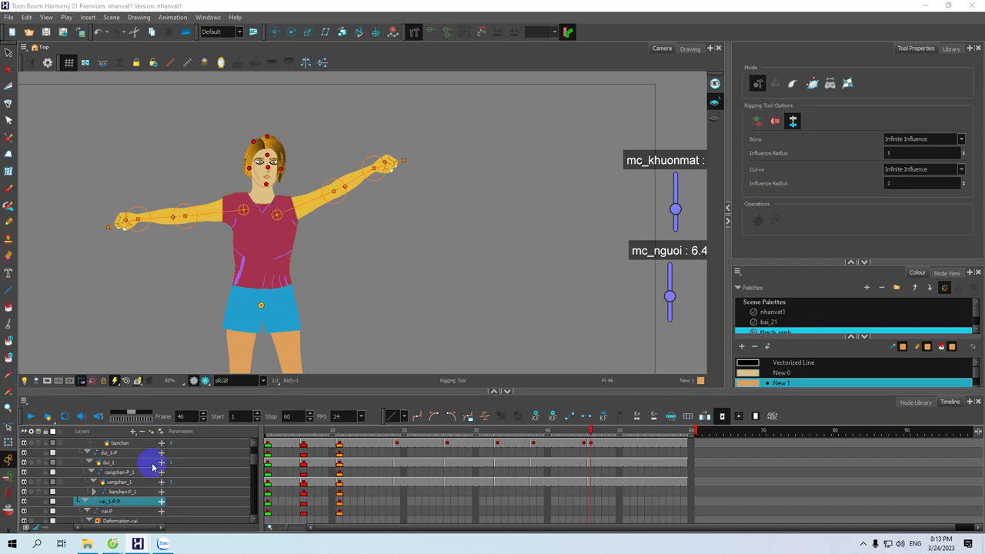
Add a keyframe at frame 47 on the benchan layer
{"action": "left_click_drag", "start_coordinate": [582, 444], "coordinate": [595, 442]}
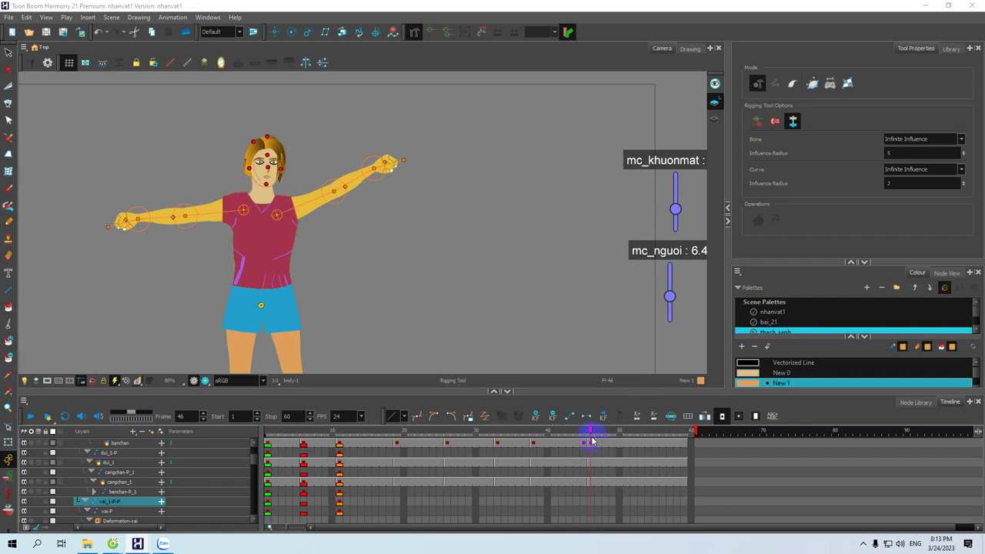
{"action": "left_click", "coordinate": [593, 430]}
{"action": "left_click_drag", "start_coordinate": [594, 431], "coordinate": [596, 430]}
{"action": "left_click", "coordinate": [596, 445]}
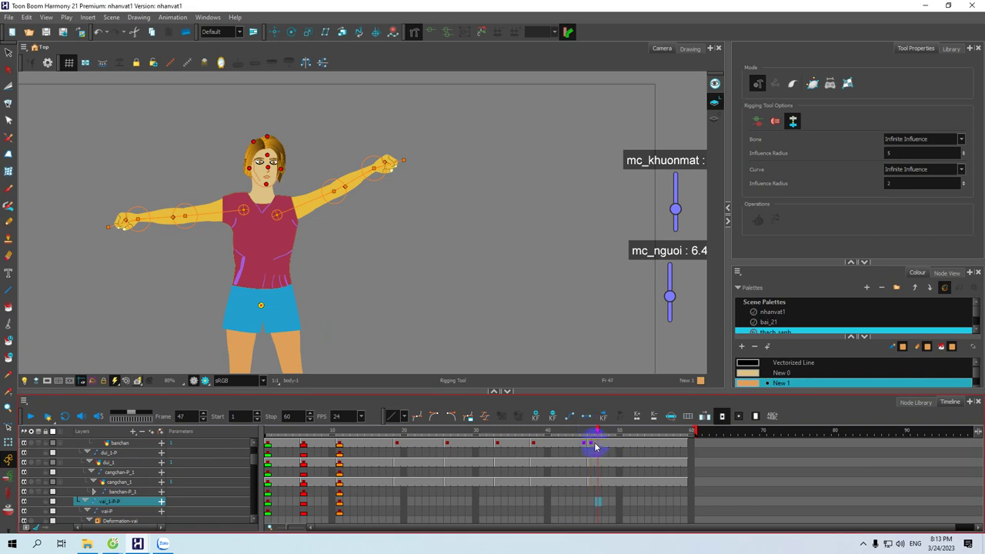
{"action": "left_click", "coordinate": [598, 444]}
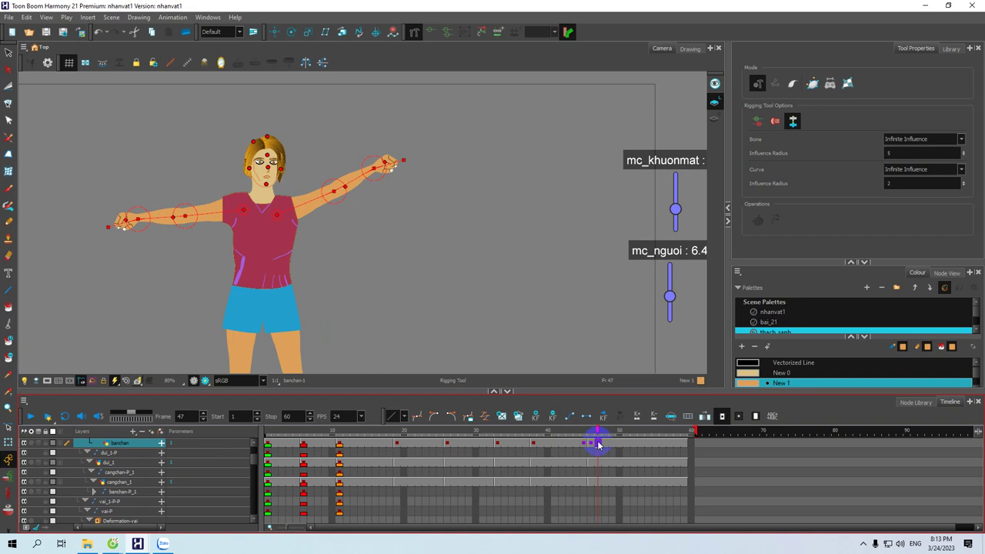
{"action": "left_click", "coordinate": [536, 417]}
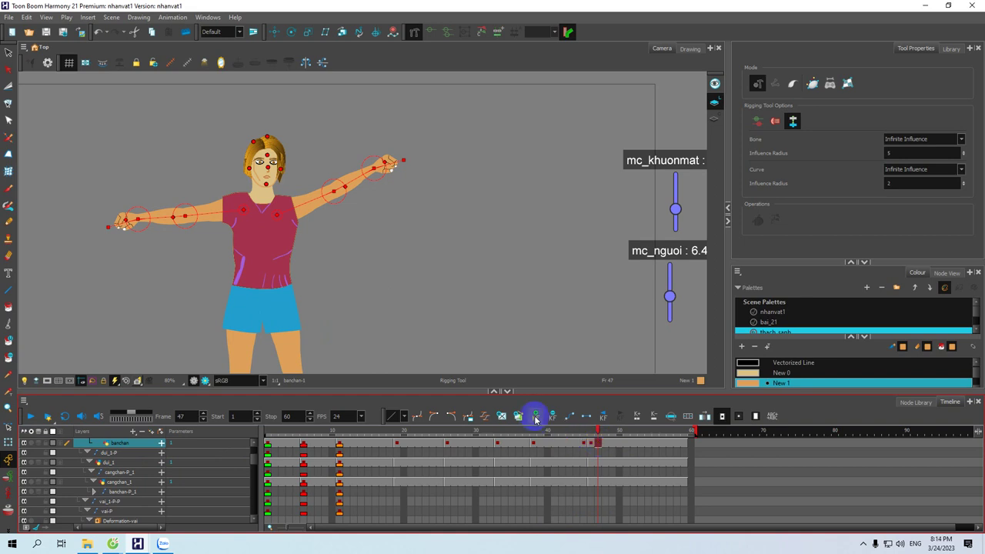
{"action": "left_click", "coordinate": [537, 417]}
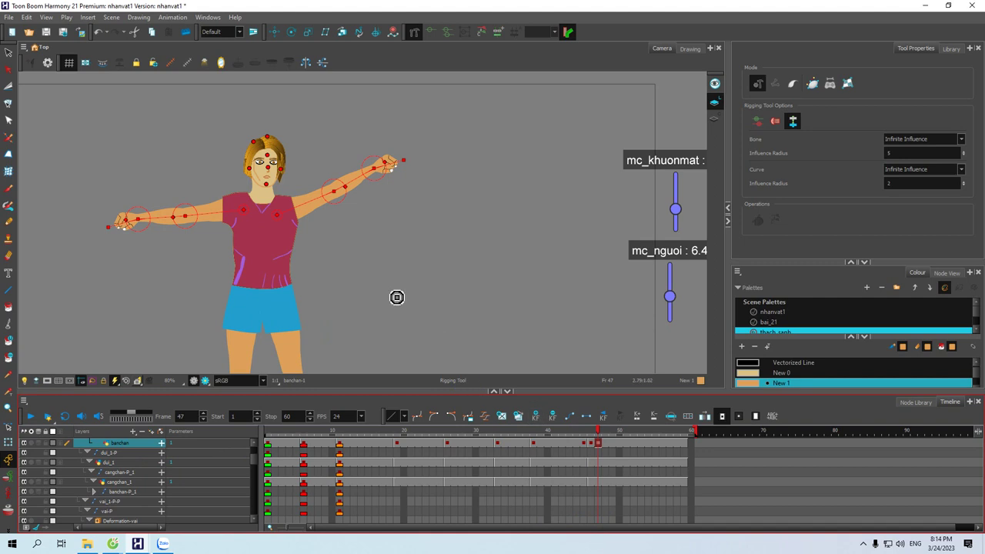
Go to frame 49 and set a stop-motion keyframe on the benchan layer
{"action": "left_click", "coordinate": [595, 439]}
{"action": "left_click_drag", "start_coordinate": [599, 434], "coordinate": [612, 434]}
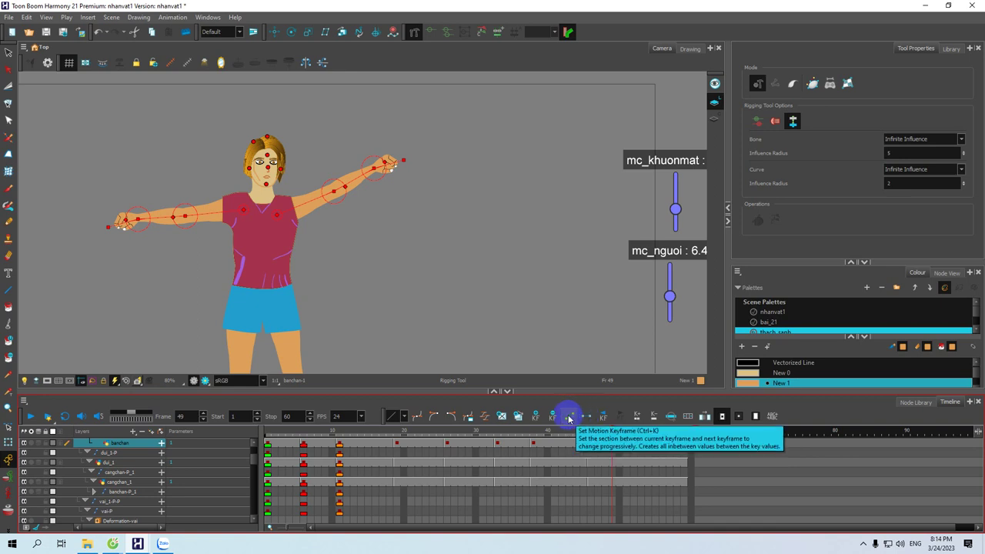
{"action": "left_click", "coordinate": [585, 418]}
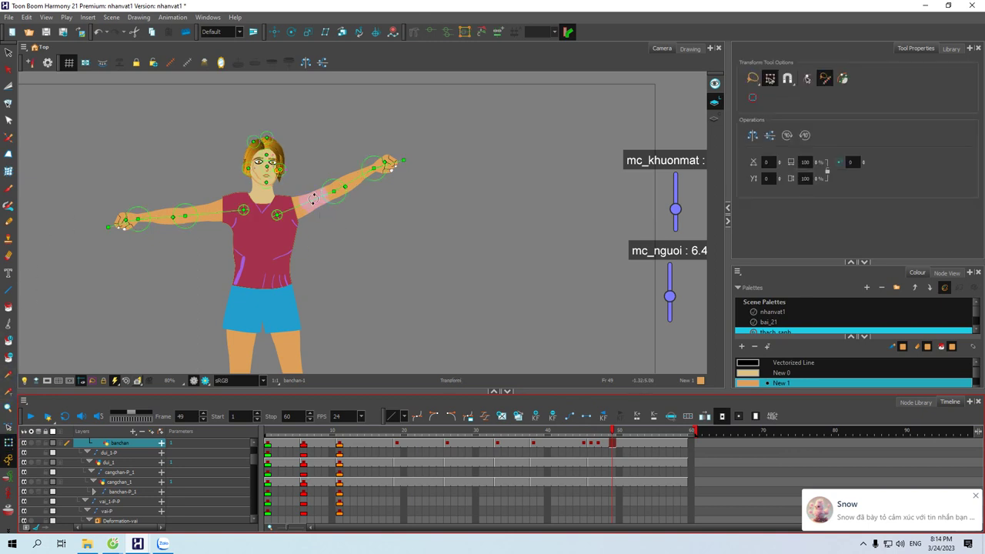
Pose the arms at frame 49: slope the image-right forearm downward and bend the image-left elbow so its forearm hangs, with a keyframe
{"action": "mouse_move", "coordinate": [313, 199]}
{"action": "left_mouse_down"}
{"action": "mouse_move", "coordinate": [316, 218]}
{"action": "mouse_move", "coordinate": [367, 213]}
{"action": "mouse_move", "coordinate": [315, 218]}
{"action": "left_mouse_up"}
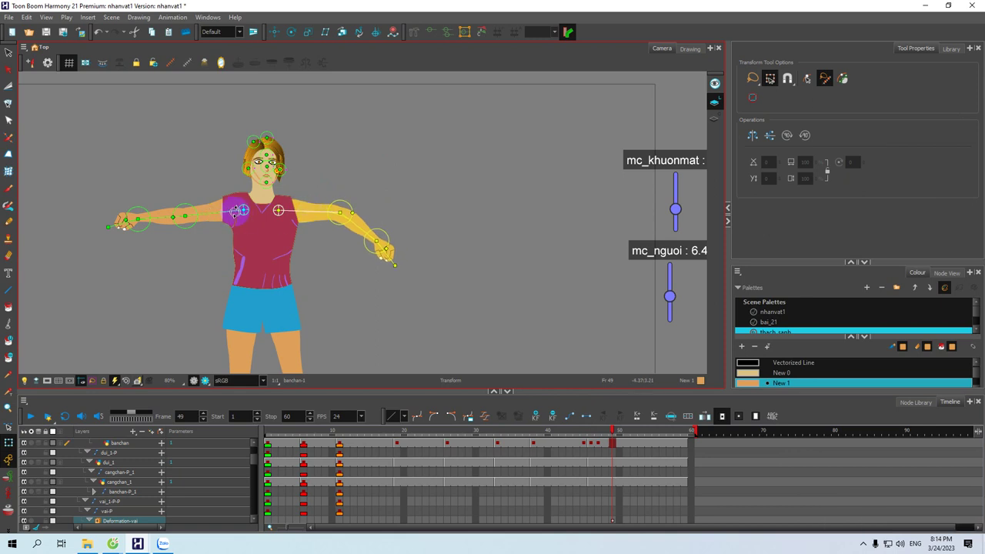
{"action": "left_click", "coordinate": [250, 215]}
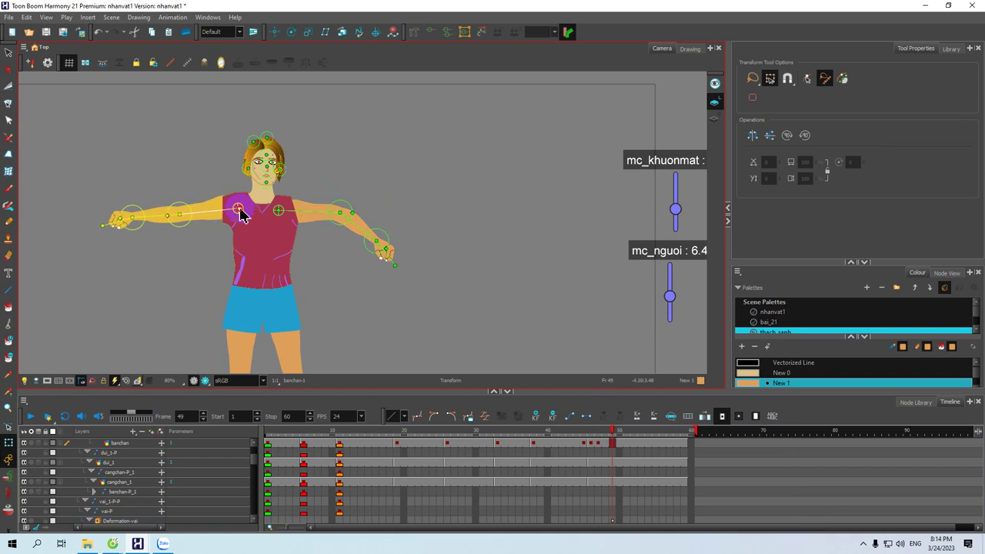
{"action": "left_click_drag", "start_coordinate": [153, 215], "coordinate": [209, 221]}
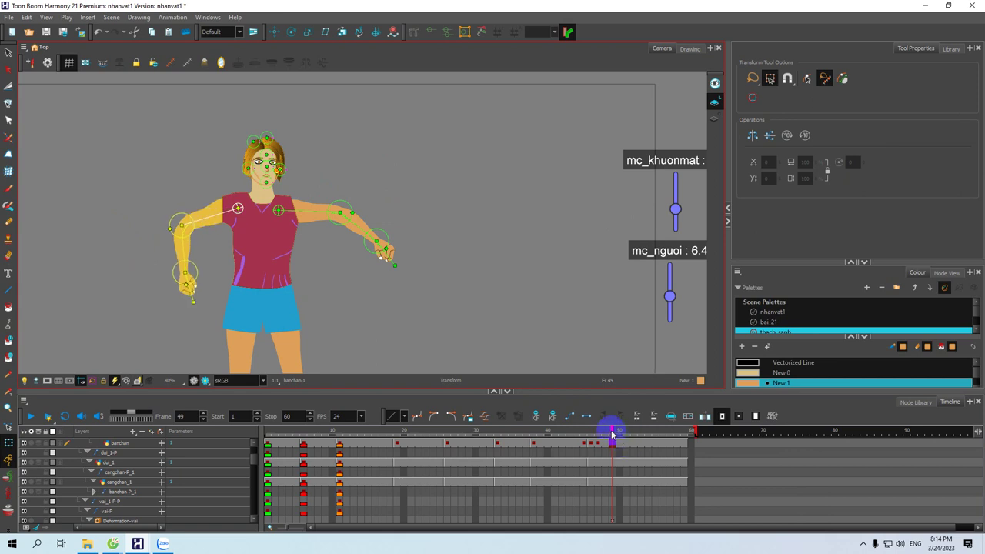
{"action": "left_click", "coordinate": [537, 417]}
Pose the arms on Deformation-vai at frame 51: raise the image-right forearm diagonally upward and swing the image-left forearm out to nearly horizontal
{"action": "mouse_move", "coordinate": [613, 431]}
{"action": "left_mouse_down"}
{"action": "mouse_move", "coordinate": [631, 431]}
{"action": "mouse_move", "coordinate": [624, 434]}
{"action": "left_mouse_up"}
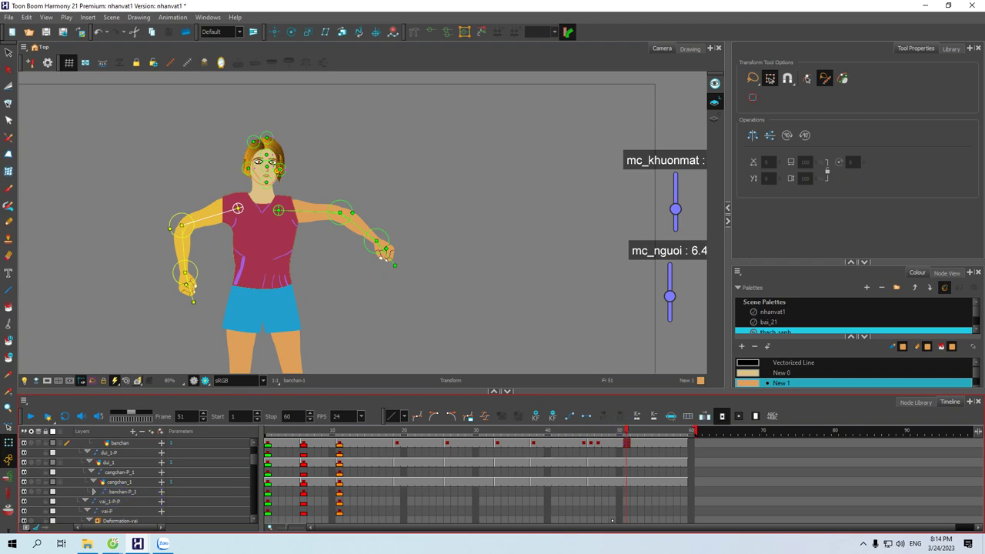
{"action": "left_click", "coordinate": [77, 500]}
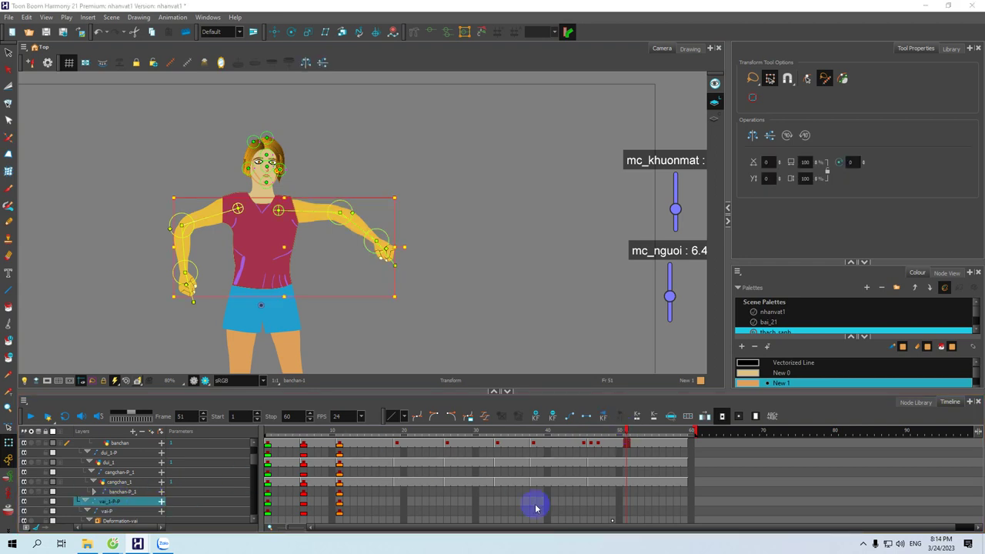
{"action": "scroll", "coordinate": [620, 511], "scroll_direction": "down", "scroll_amount": 1}
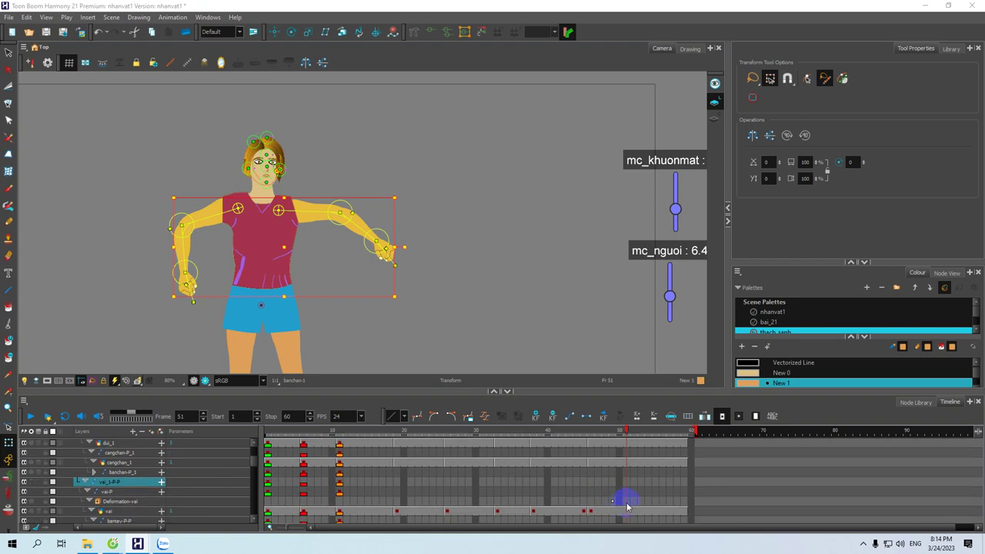
{"action": "left_click", "coordinate": [626, 501]}
{"action": "left_click_drag", "start_coordinate": [355, 223], "coordinate": [378, 181]}
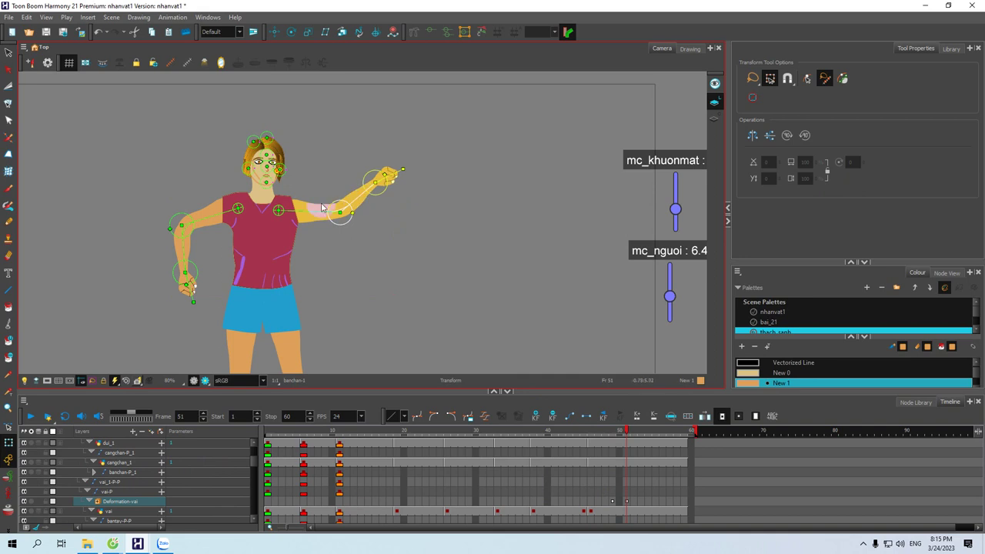
{"action": "left_click_drag", "start_coordinate": [314, 213], "coordinate": [317, 207]}
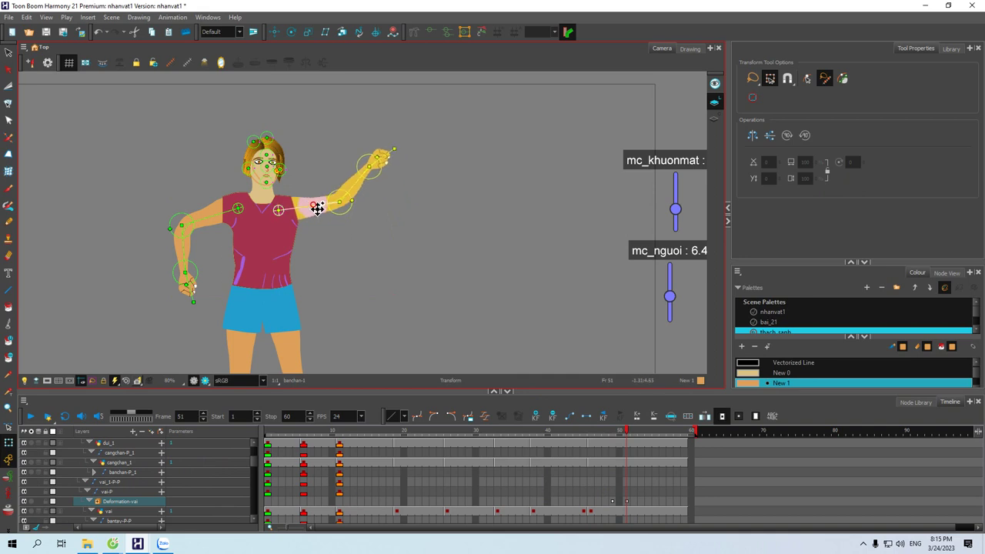
{"action": "left_click_drag", "start_coordinate": [184, 252], "coordinate": [163, 228]}
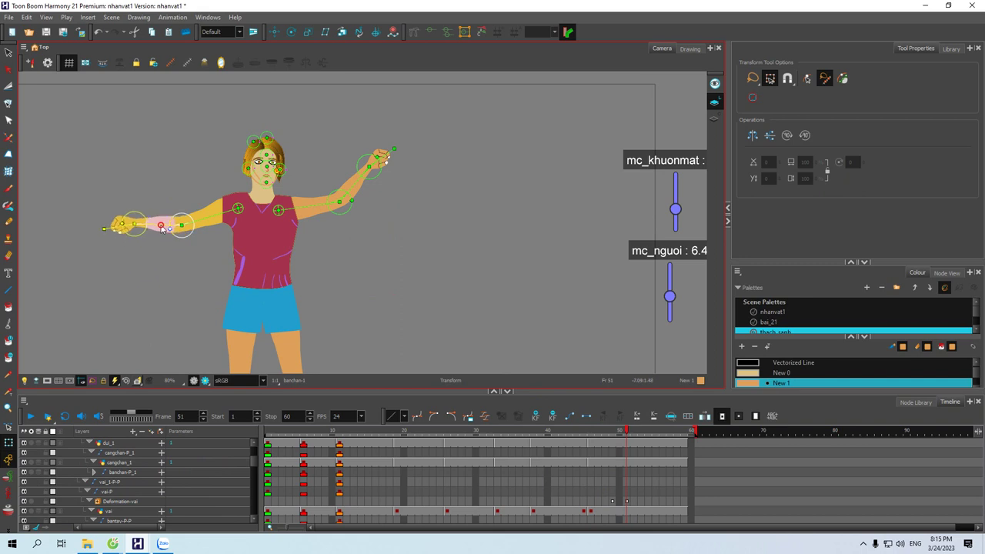
Pose both arms at frame 46 with bent elbows, swinging each forearm outward and diagonally upward
{"action": "left_click", "coordinate": [628, 432]}
{"action": "left_click_drag", "start_coordinate": [628, 432], "coordinate": [598, 440]}
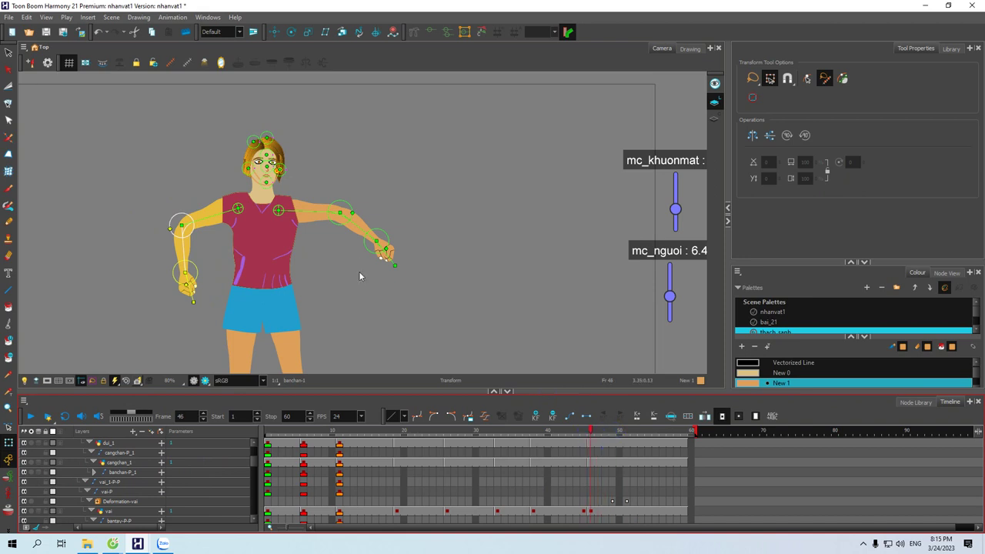
{"action": "left_click", "coordinate": [541, 416]}
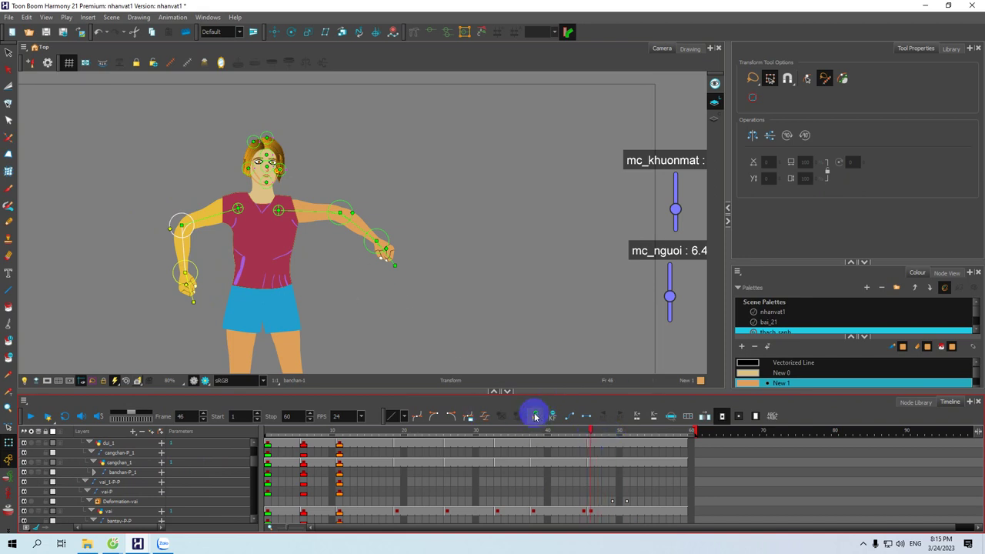
{"action": "left_click_drag", "start_coordinate": [314, 212], "coordinate": [358, 179]}
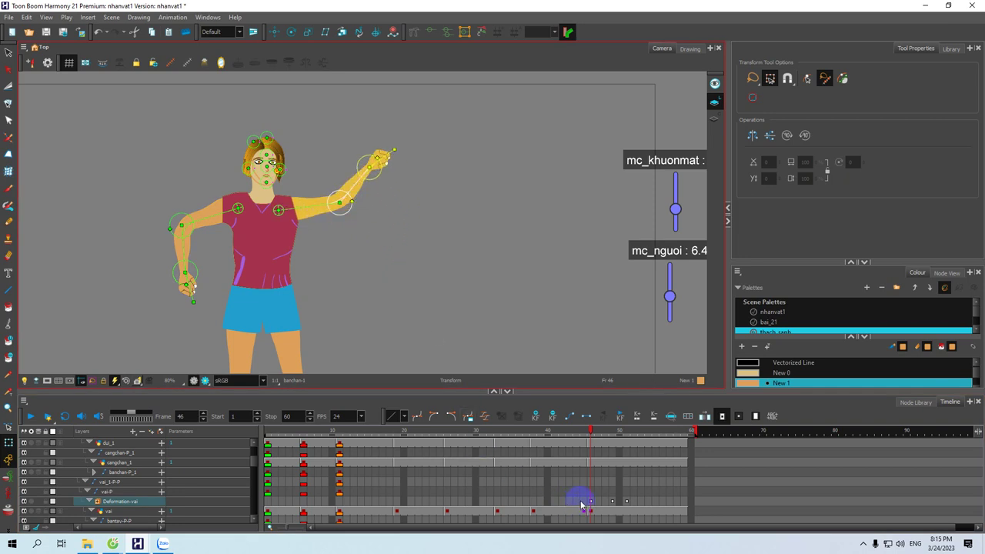
{"action": "left_click_drag", "start_coordinate": [183, 245], "coordinate": [159, 215]}
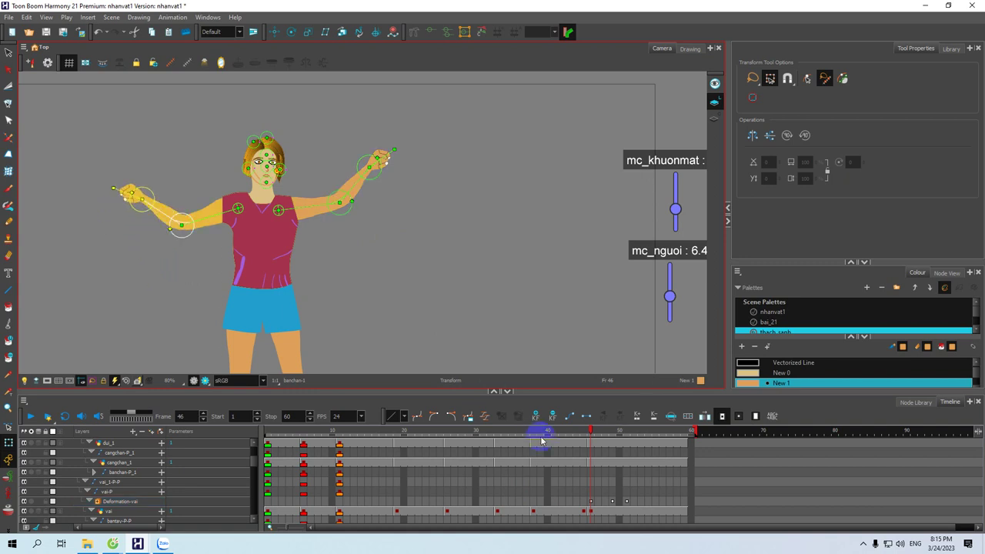
Pose the arms at frame 55: turn the image-right forearm straight up and raise the image-left arm to nearly horizontal
{"action": "mouse_move", "coordinate": [591, 431]}
{"action": "left_mouse_down"}
{"action": "mouse_move", "coordinate": [613, 432]}
{"action": "mouse_move", "coordinate": [590, 437]}
{"action": "left_mouse_up"}
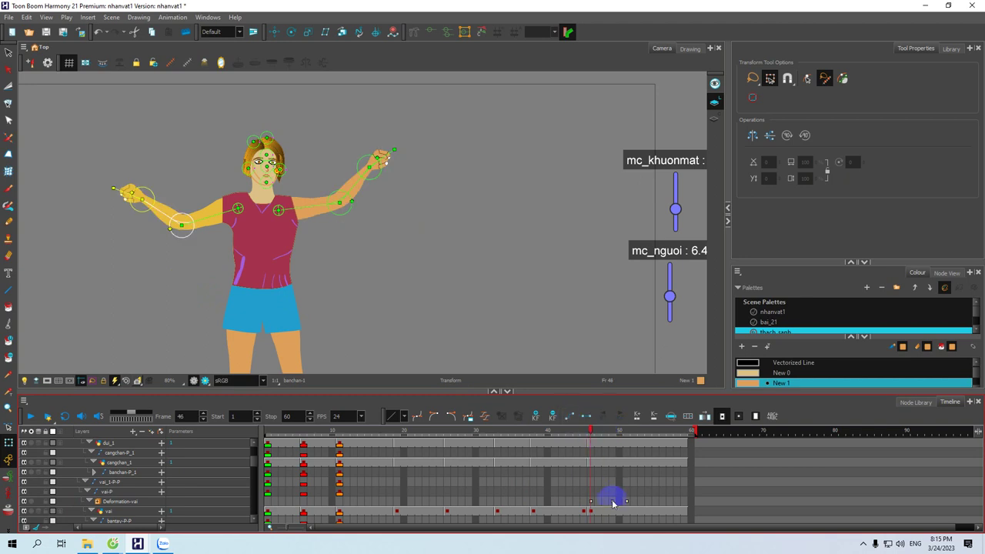
{"action": "left_click", "coordinate": [613, 502]}
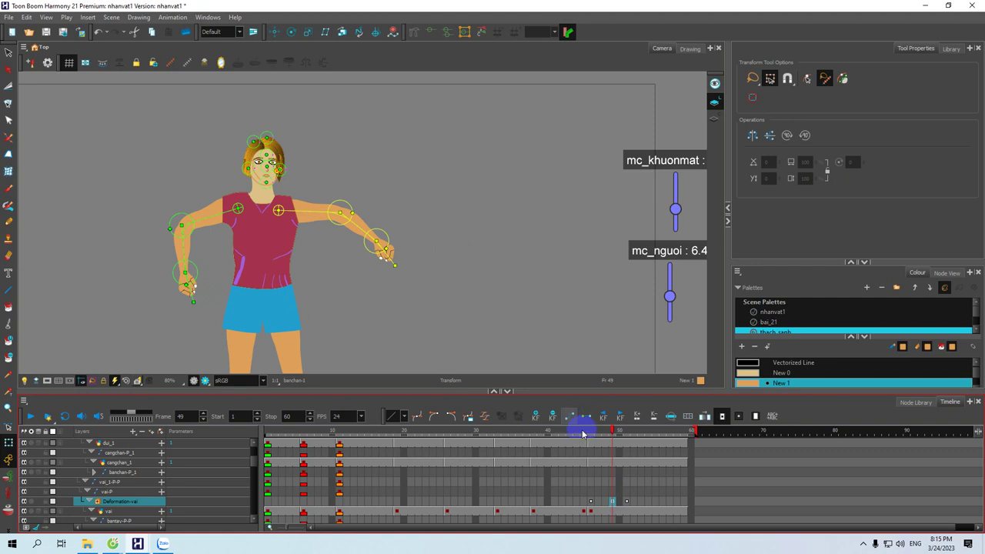
{"action": "left_click_drag", "start_coordinate": [613, 428], "coordinate": [654, 431]}
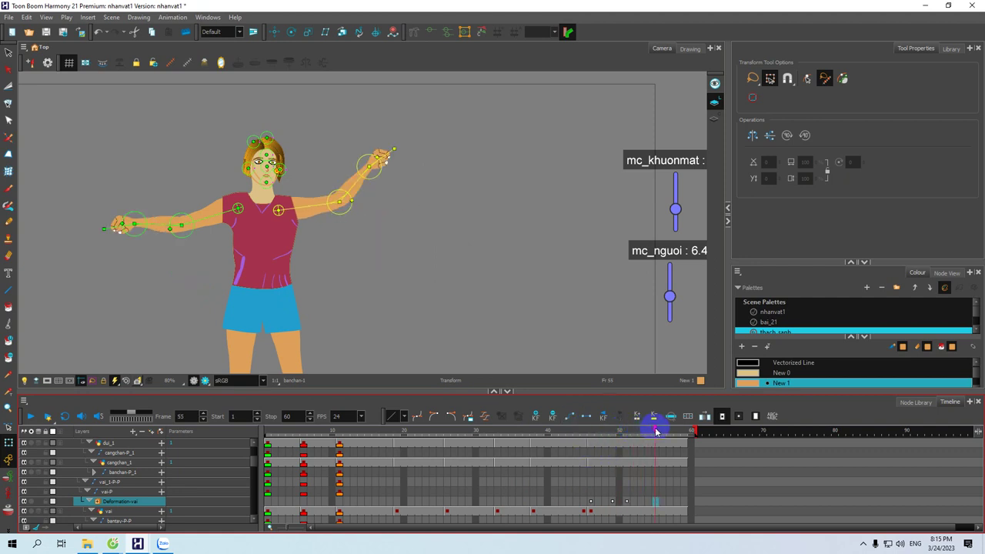
{"action": "left_click_drag", "start_coordinate": [319, 214], "coordinate": [336, 165]}
{"action": "left_click_drag", "start_coordinate": [208, 218], "coordinate": [213, 212]}
{"action": "left_click_drag", "start_coordinate": [563, 488], "coordinate": [625, 505]}
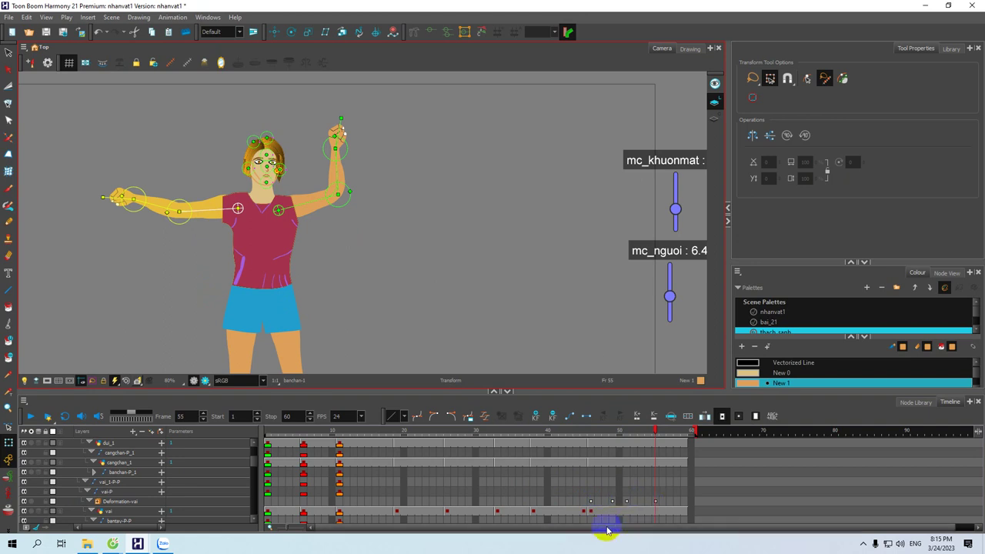
Extend the timeline's stop frame to 88
{"action": "mouse_move", "coordinate": [700, 435]}
{"action": "left_mouse_down"}
{"action": "mouse_move", "coordinate": [897, 434]}
{"action": "mouse_move", "coordinate": [885, 437]}
{"action": "left_mouse_up"}
{"action": "left_click", "coordinate": [687, 447]}
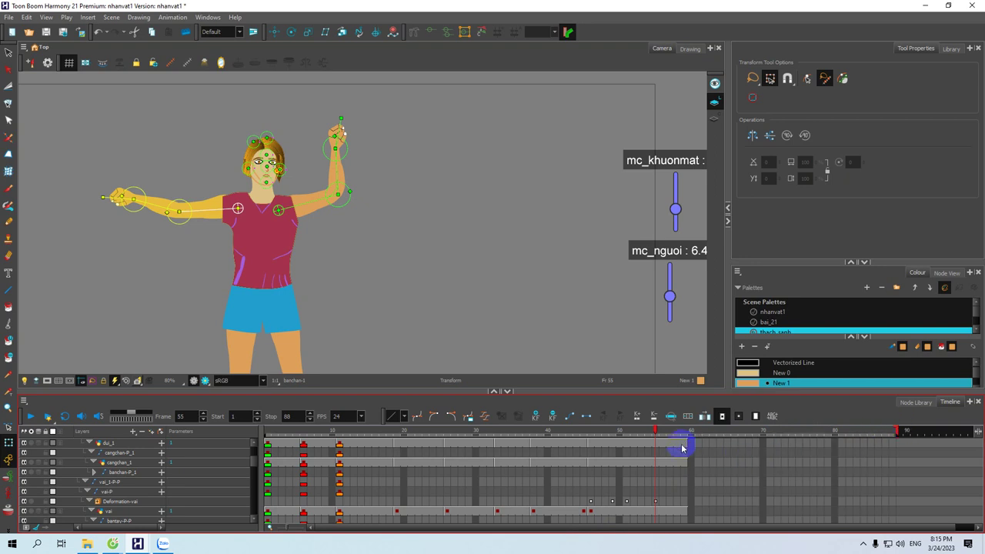
{"action": "left_click_drag", "start_coordinate": [687, 446], "coordinate": [680, 473]}
Collapse the vai_1-P-P peg and select its frames 46 to 55, covering the four arm pose keyframes
{"action": "left_click", "coordinate": [590, 501]}
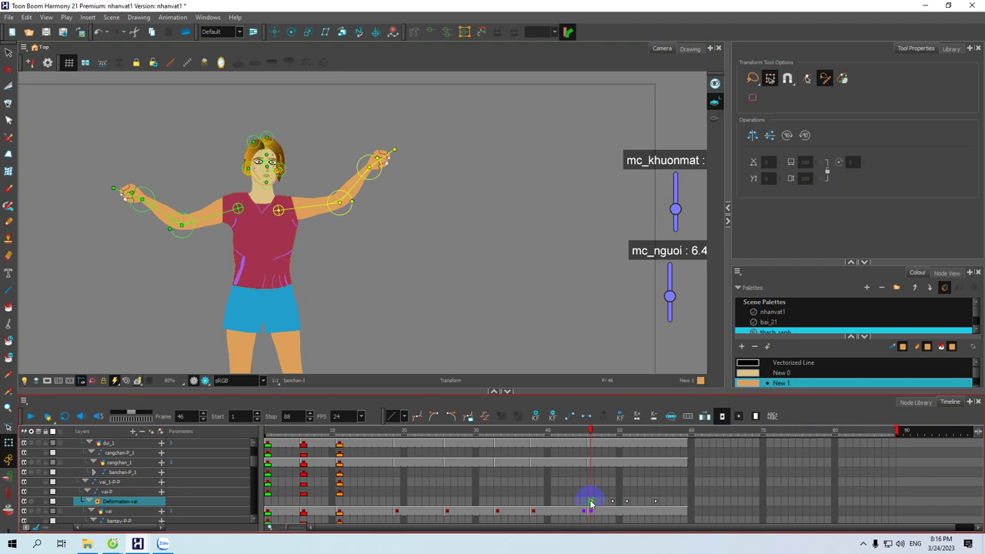
{"action": "left_click_drag", "start_coordinate": [590, 504], "coordinate": [655, 504]}
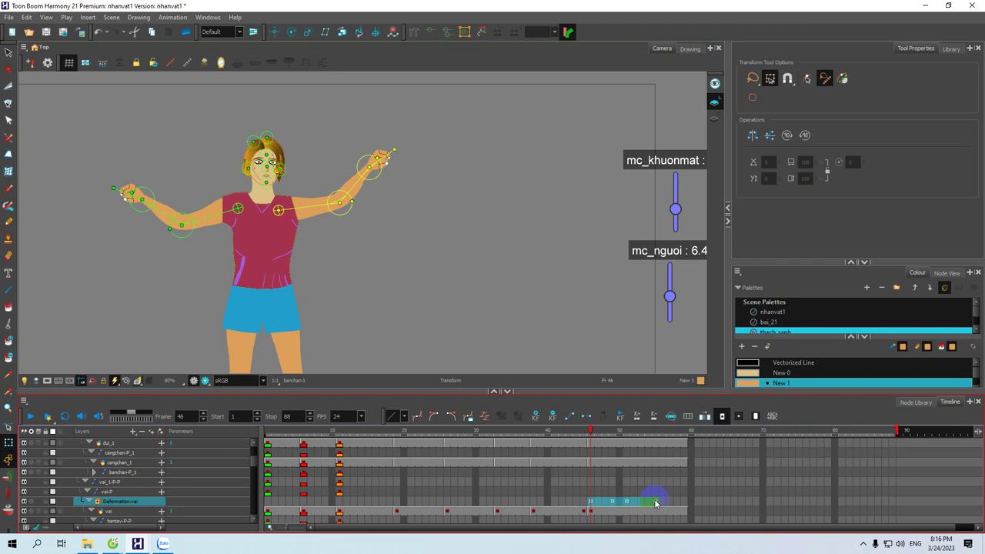
{"action": "left_click_drag", "start_coordinate": [654, 503], "coordinate": [655, 503]}
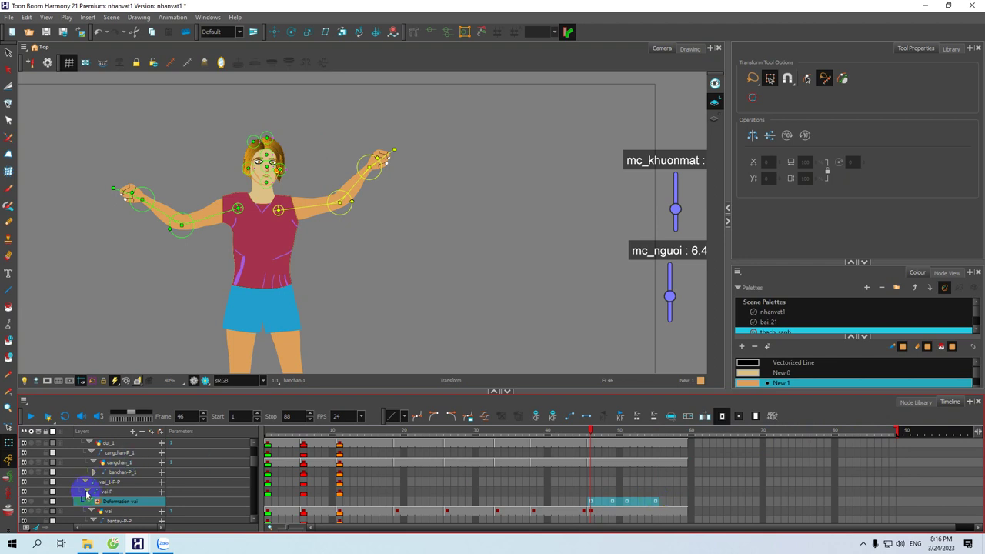
{"action": "left_click", "coordinate": [84, 483]}
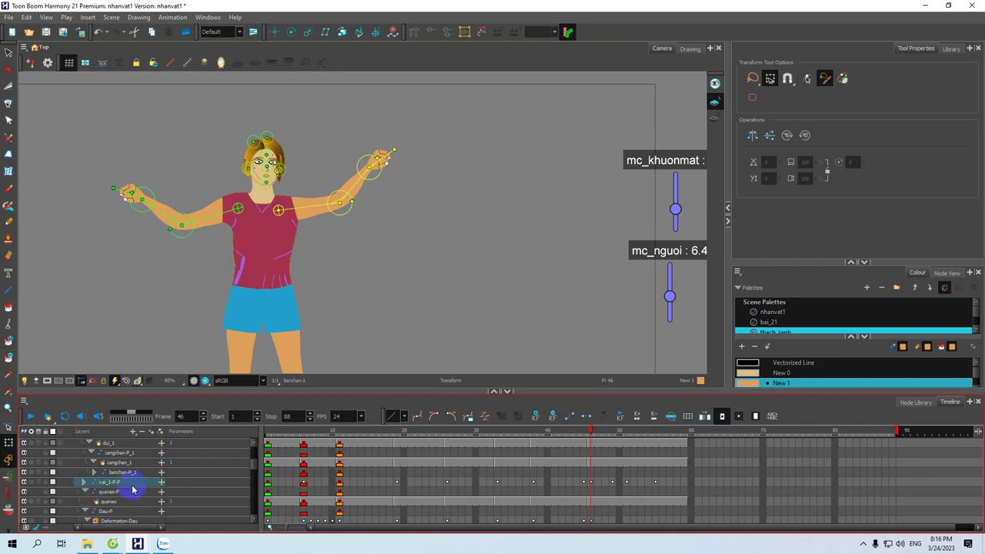
{"action": "left_click", "coordinate": [592, 489]}
{"action": "left_click", "coordinate": [650, 487]}
{"action": "left_click", "coordinate": [655, 483], "text": "shift"}
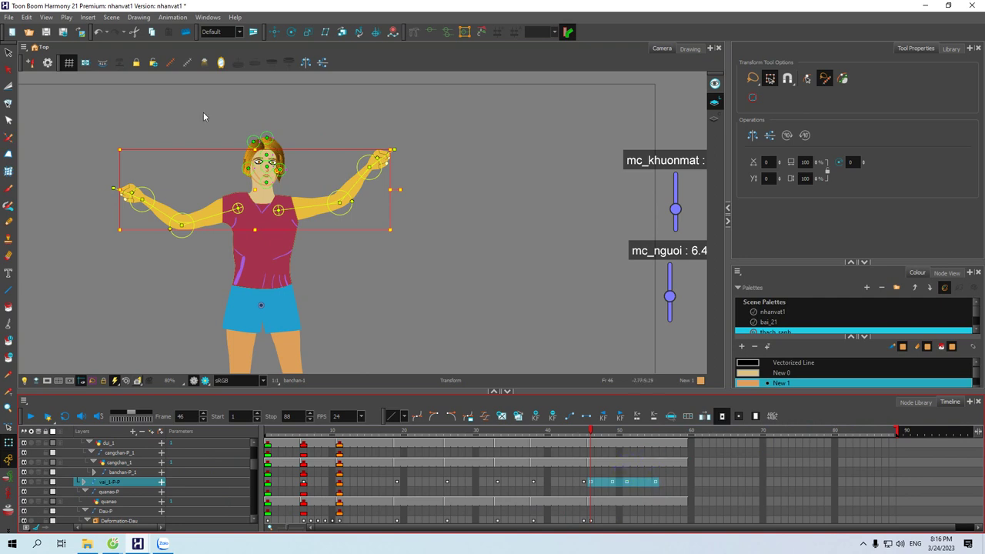
Launch the Master Controller Slider Wizard for the selected arm frames and move its window clear of the character
{"action": "left_click", "coordinate": [172, 20]}
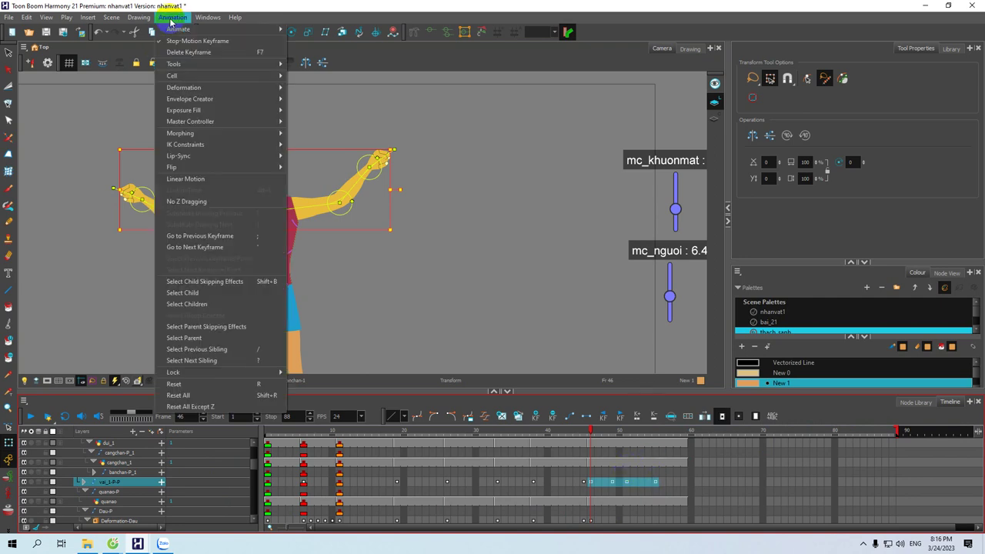
{"action": "left_click", "coordinate": [191, 89]}
{"action": "left_click", "coordinate": [209, 121]}
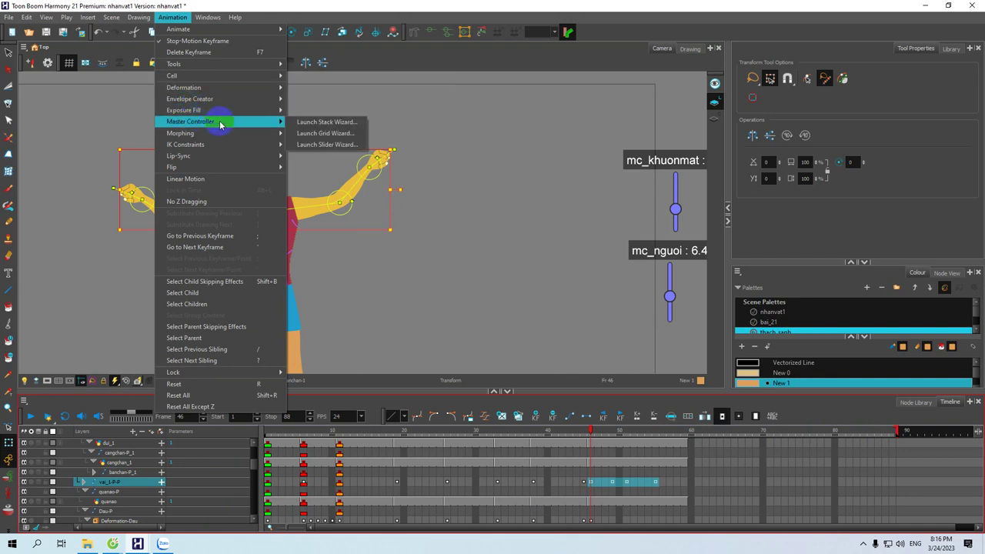
{"action": "left_click", "coordinate": [306, 145]}
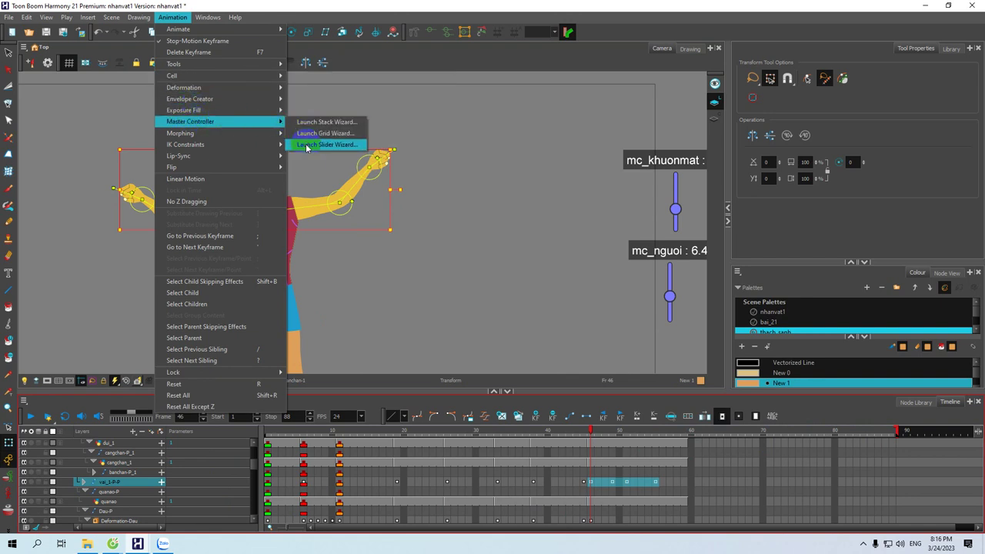
{"action": "left_click_drag", "start_coordinate": [484, 149], "coordinate": [667, 149]}
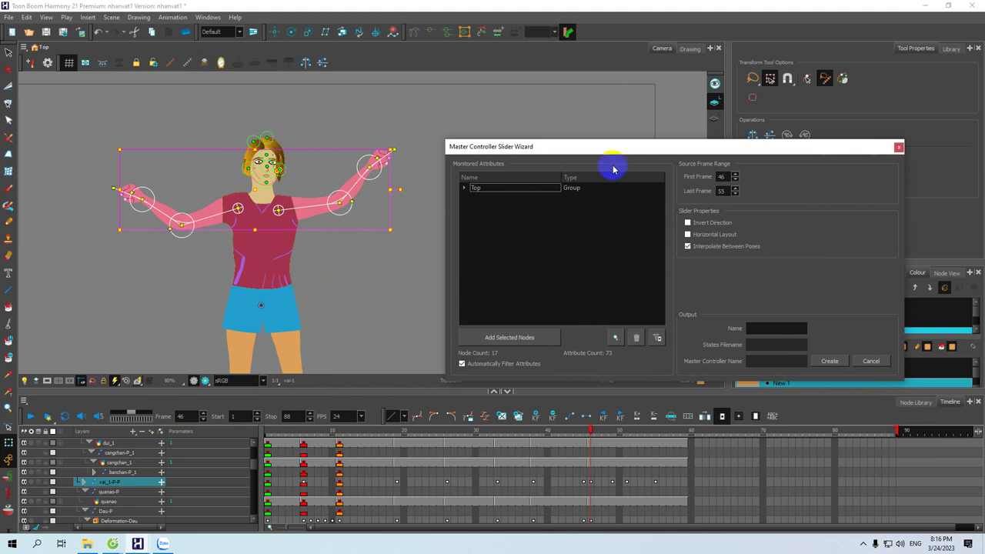
{"action": "left_click_drag", "start_coordinate": [604, 155], "coordinate": [593, 141]}
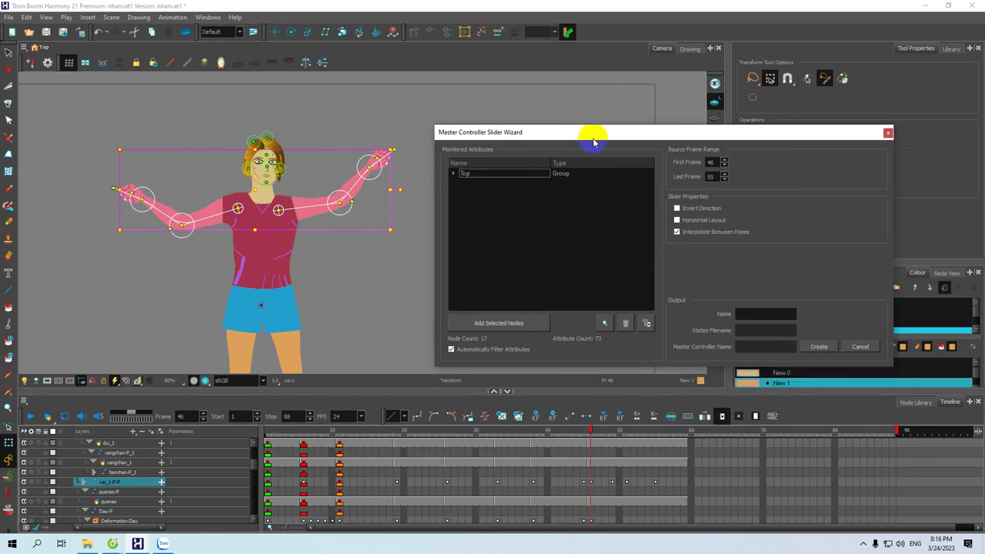
Name the slider controller "dieu khien tay", create it and save its poses under that name in the scripts folder
{"action": "left_click", "coordinate": [751, 313]}
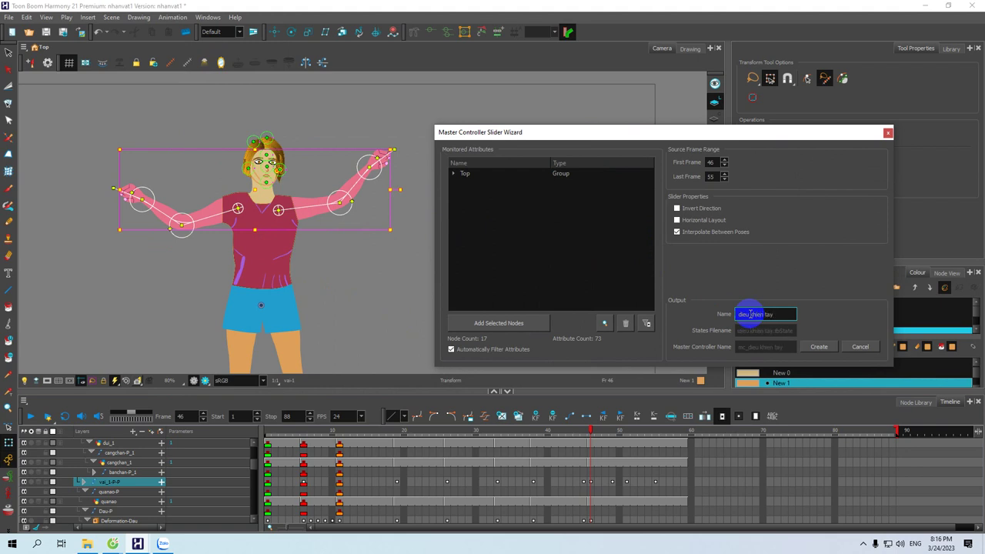
{"action": "left_click", "coordinate": [816, 346]}
{"action": "left_click", "coordinate": [474, 274]}
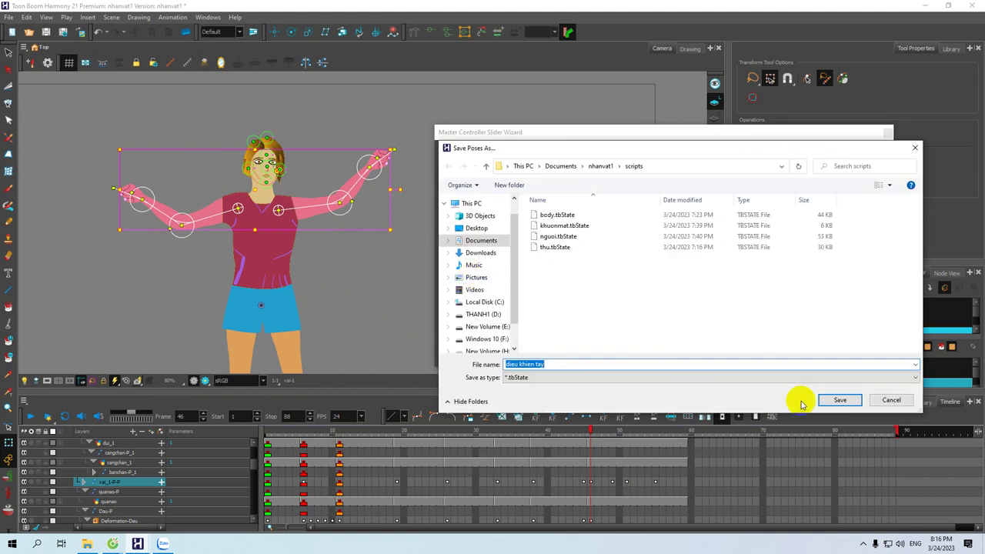
{"action": "left_click", "coordinate": [840, 400]}
{"action": "left_click", "coordinate": [858, 346]}
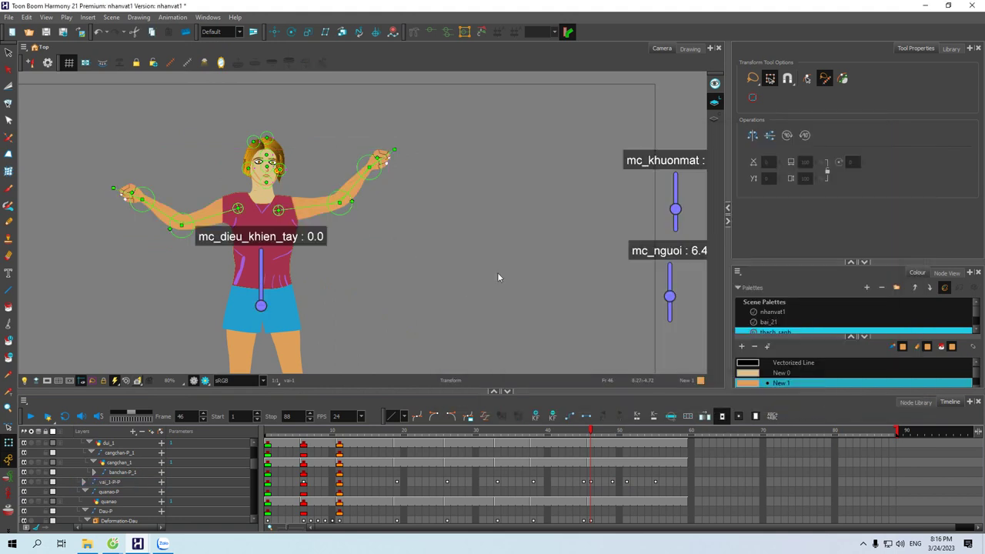
Move the mc_dieu_khien_tay slider off the character and place it just below the mc_nguoi slider
{"action": "left_click_drag", "start_coordinate": [511, 301], "coordinate": [413, 242]}
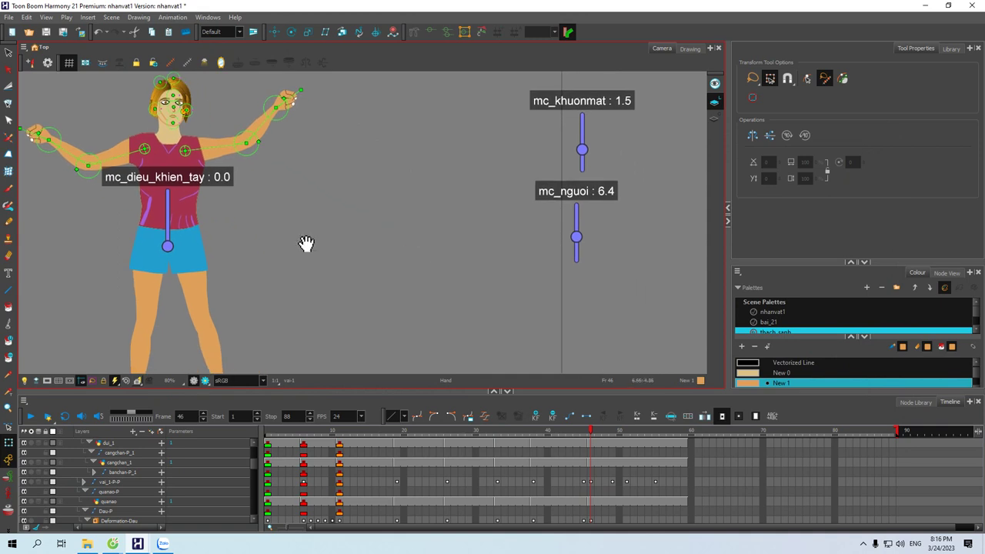
{"action": "left_click_drag", "start_coordinate": [174, 234], "coordinate": [622, 320]}
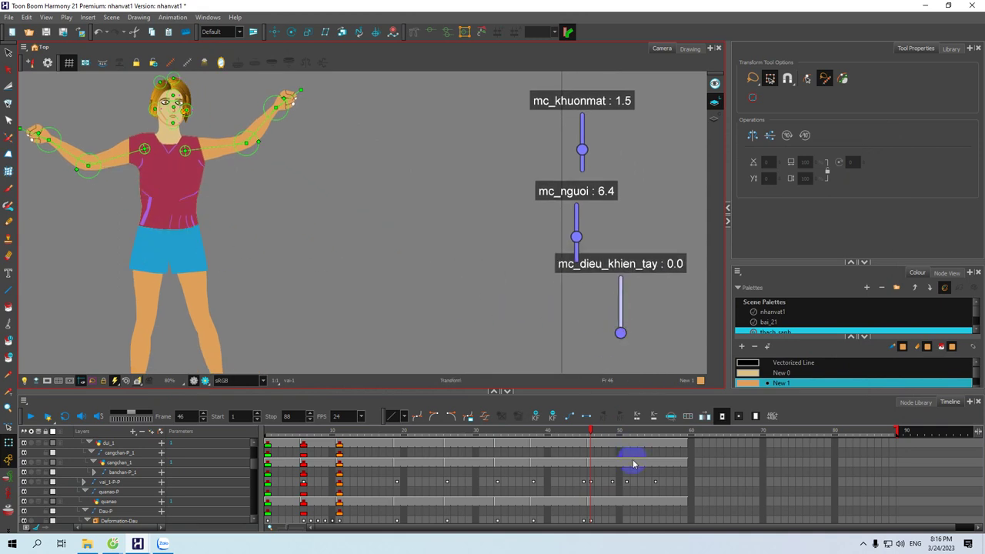
Collapse the body layer's hierarchy in the timeline
{"action": "scroll", "coordinate": [240, 492], "scroll_direction": "up", "scroll_amount": 1}
{"action": "scroll", "coordinate": [242, 481], "scroll_direction": "up", "scroll_amount": 4}
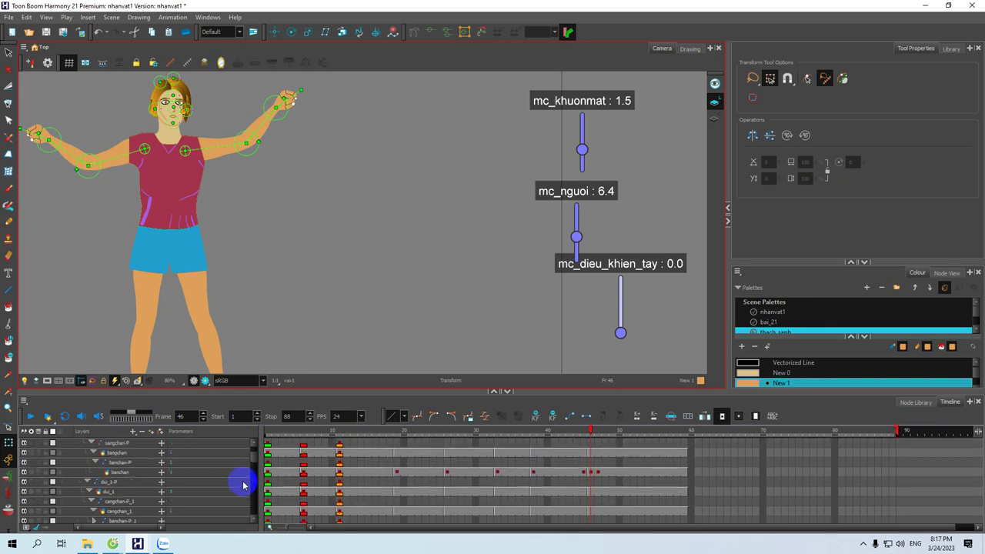
{"action": "left_click", "coordinate": [82, 444]}
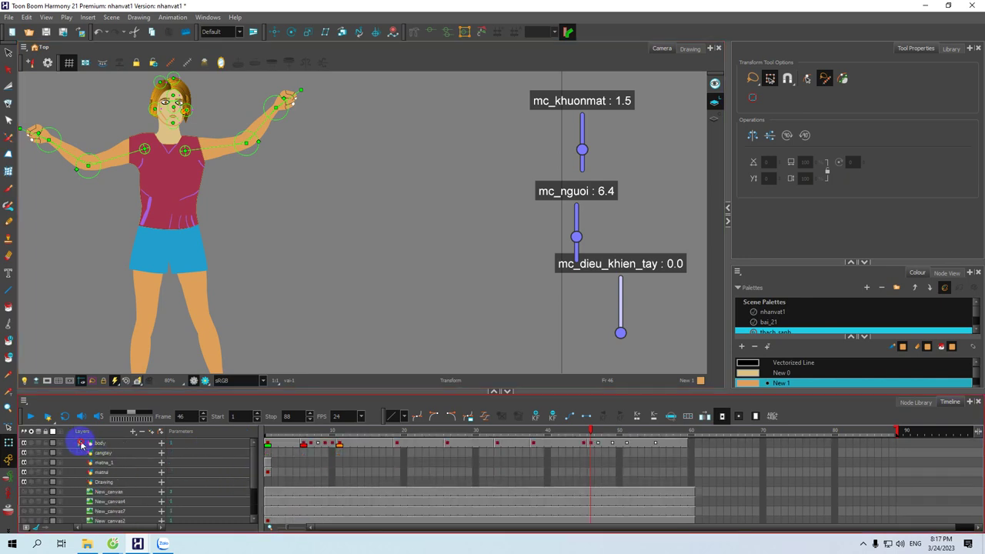
Extend the body layer's exposure to frame 88
{"action": "left_click", "coordinate": [895, 445]}
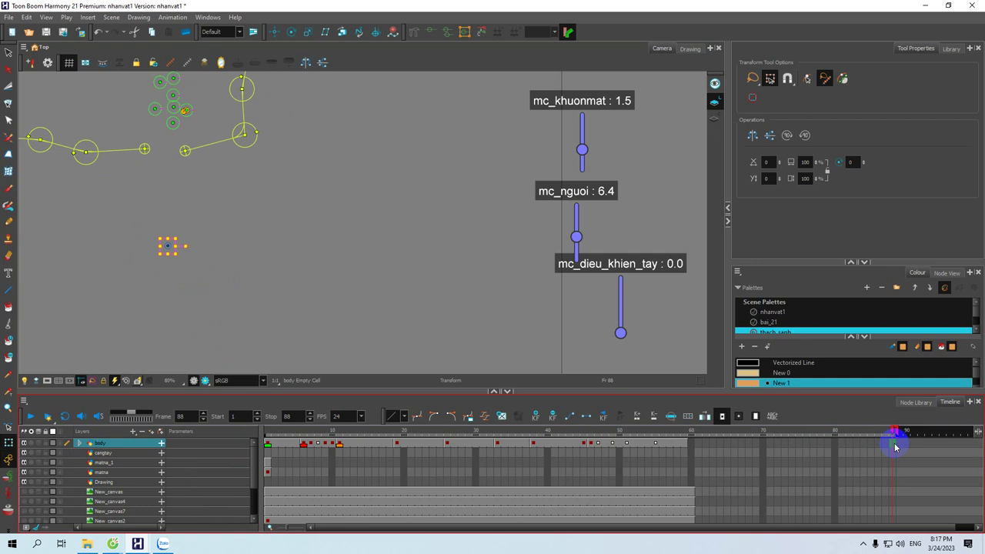
{"action": "key", "text": "F5"}
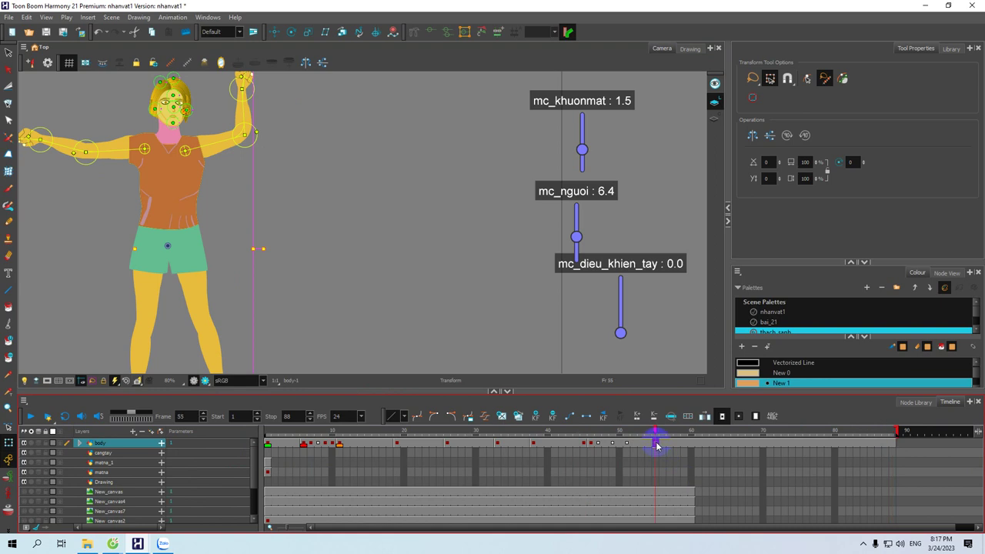
Animate the arms by setting the mc_dieu_khien_tay slider to 3.2 at frame 61 and 7.4 at frame 68
{"action": "left_click_drag", "start_coordinate": [657, 435], "coordinate": [697, 431]}
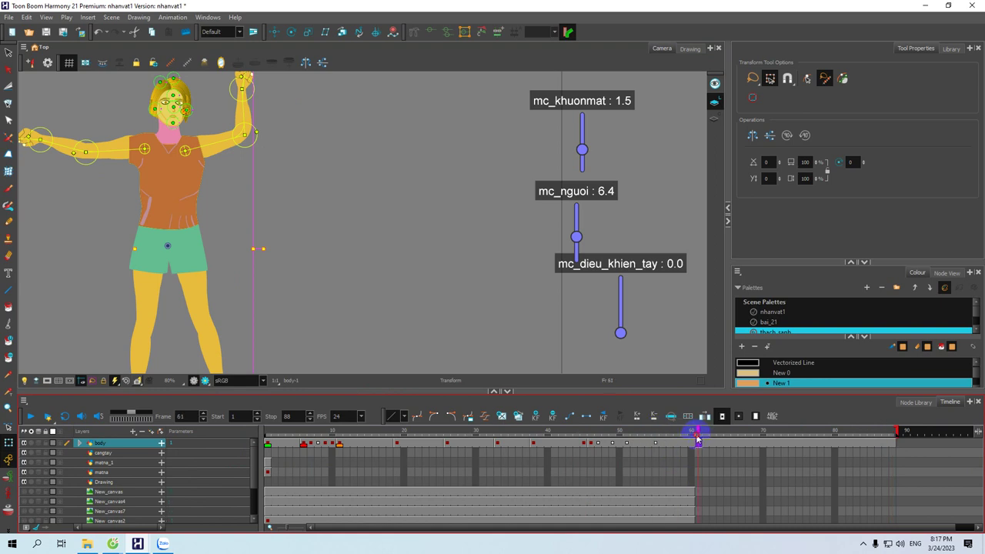
{"action": "left_click_drag", "start_coordinate": [623, 331], "coordinate": [624, 318]}
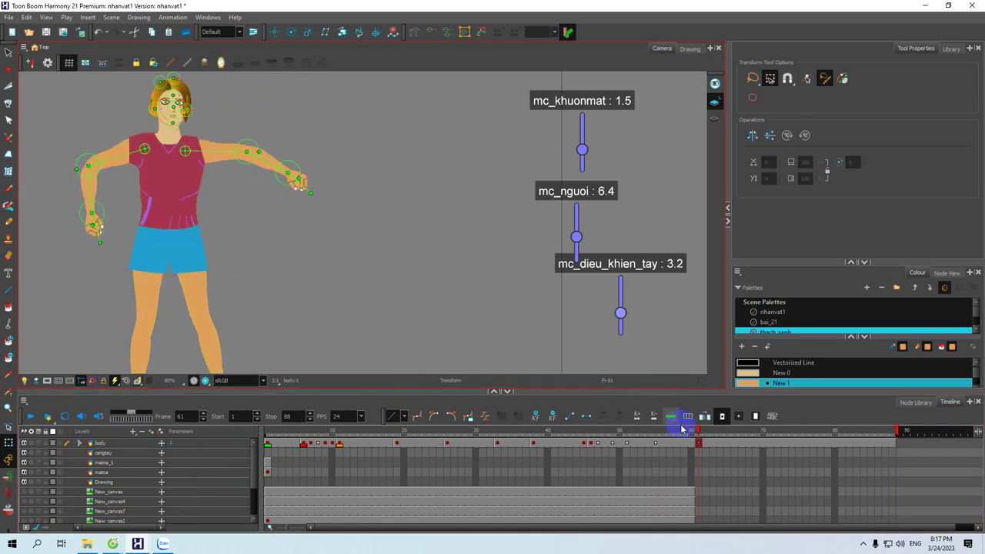
{"action": "left_click_drag", "start_coordinate": [699, 431], "coordinate": [749, 435]}
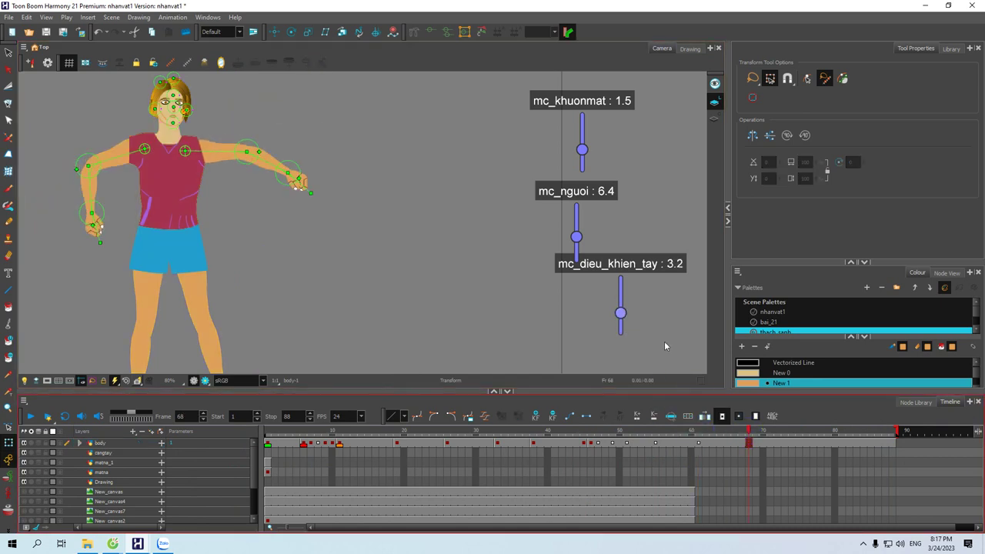
{"action": "left_click_drag", "start_coordinate": [621, 312], "coordinate": [624, 288]}
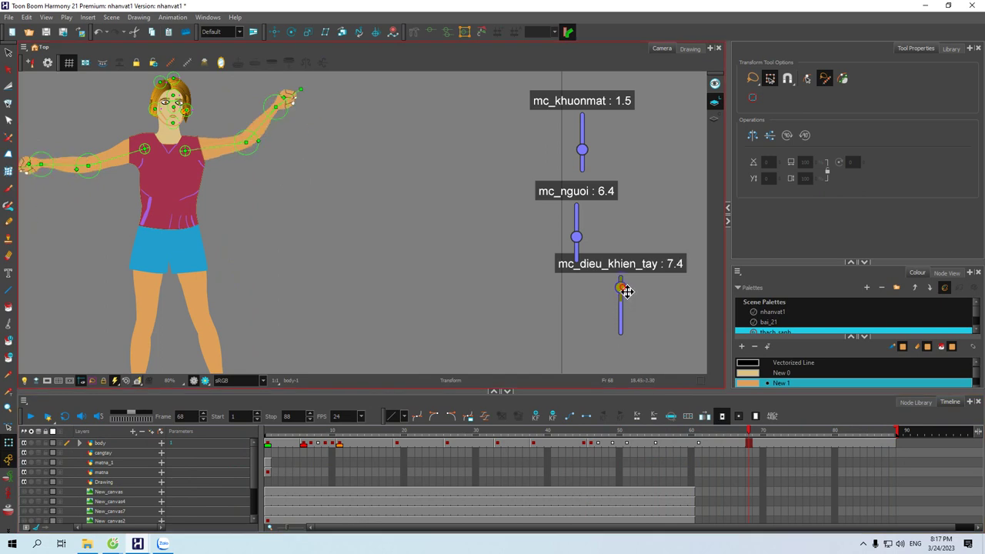
Continue the arm animation with mc_dieu_khien_tay at 2.5 on frame 75 and 6.0 on frame 83
{"action": "left_click_drag", "start_coordinate": [750, 435], "coordinate": [798, 435]}
{"action": "left_click_drag", "start_coordinate": [623, 291], "coordinate": [623, 322]}
{"action": "left_click", "coordinate": [803, 431]}
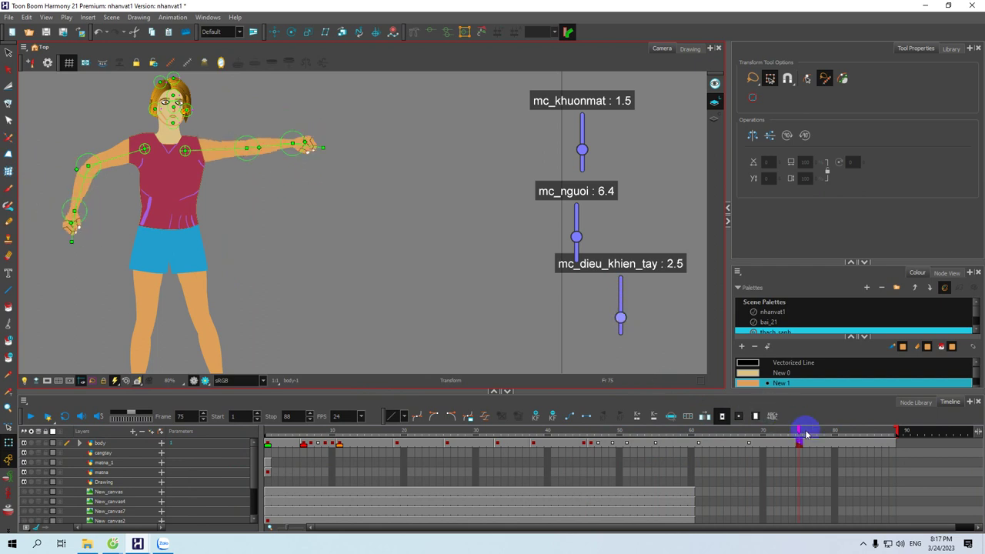
{"action": "left_click_drag", "start_coordinate": [799, 435], "coordinate": [855, 436]}
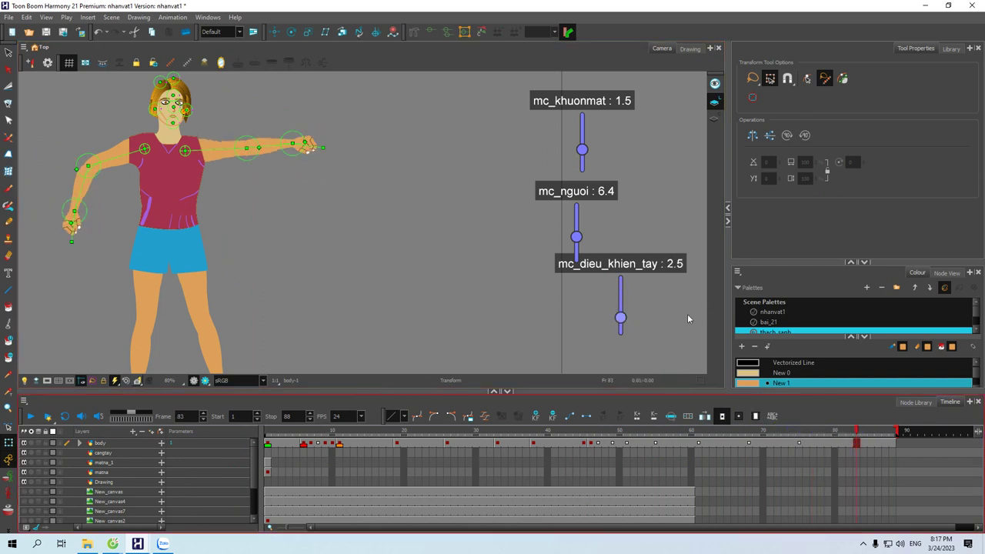
{"action": "left_click_drag", "start_coordinate": [625, 324], "coordinate": [625, 301]}
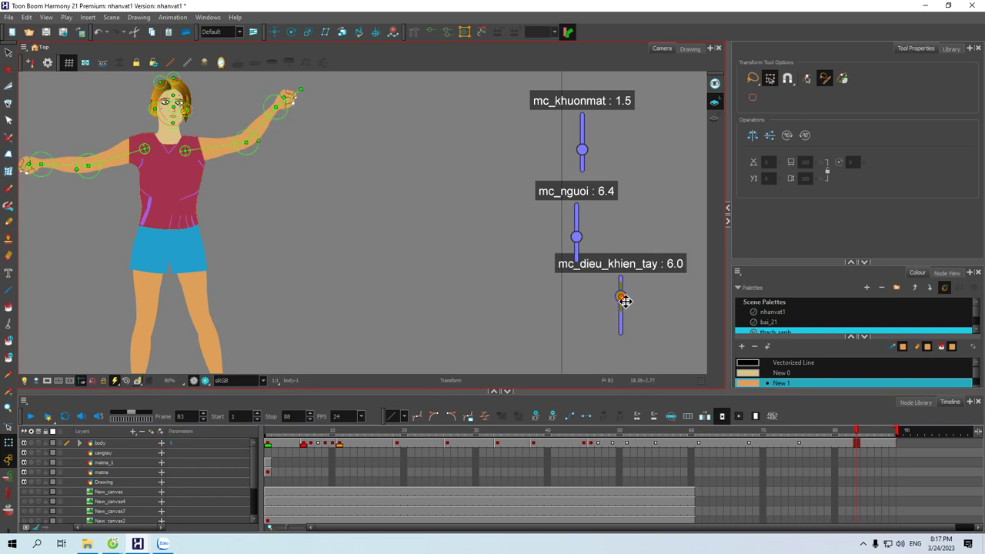
Enlarge the camera view over the timeline and scrub through the last frames to review the arm movement
{"action": "left_click_drag", "start_coordinate": [325, 253], "coordinate": [348, 251]}
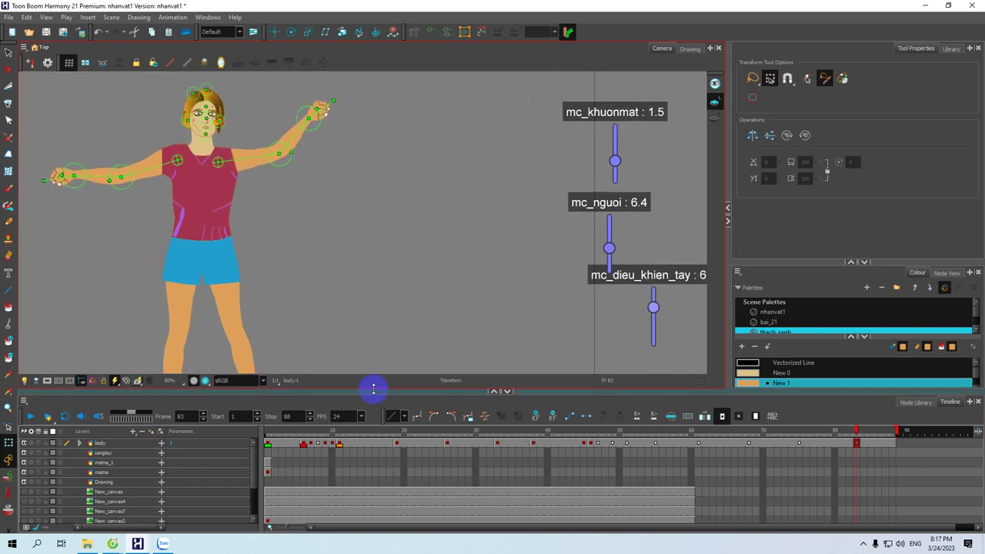
{"action": "left_click_drag", "start_coordinate": [379, 426], "coordinate": [379, 427]}
{"action": "left_click_drag", "start_coordinate": [358, 329], "coordinate": [374, 318]}
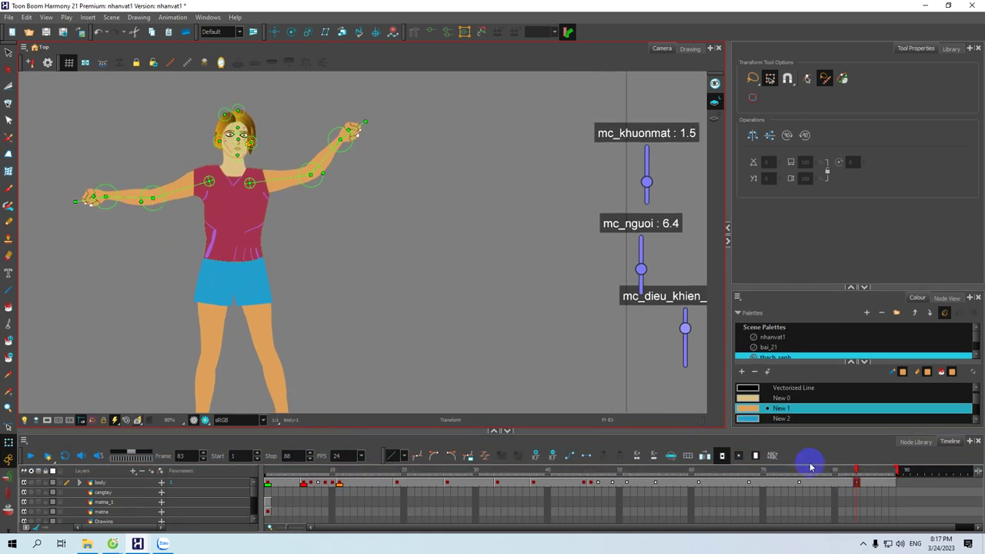
{"action": "mouse_move", "coordinate": [847, 470]}
{"action": "left_mouse_down"}
{"action": "mouse_move", "coordinate": [857, 468]}
{"action": "mouse_move", "coordinate": [774, 469]}
{"action": "mouse_move", "coordinate": [831, 479]}
{"action": "left_mouse_up"}
{"action": "left_click_drag", "start_coordinate": [755, 482], "coordinate": [860, 483]}
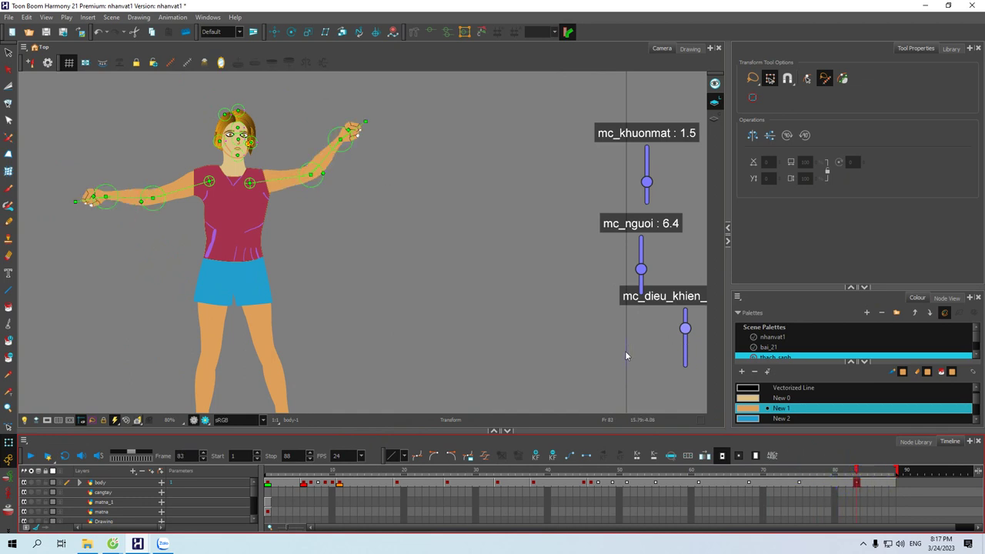
Turn the face with the mc_khuonmat slider, setting it to 2.5 at frame 83 and 2.0 at frame 79
{"action": "mouse_move", "coordinate": [609, 346]}
{"action": "left_mouse_down"}
{"action": "mouse_move", "coordinate": [451, 341]}
{"action": "mouse_move", "coordinate": [403, 328]}
{"action": "mouse_move", "coordinate": [447, 340]}
{"action": "left_mouse_up"}
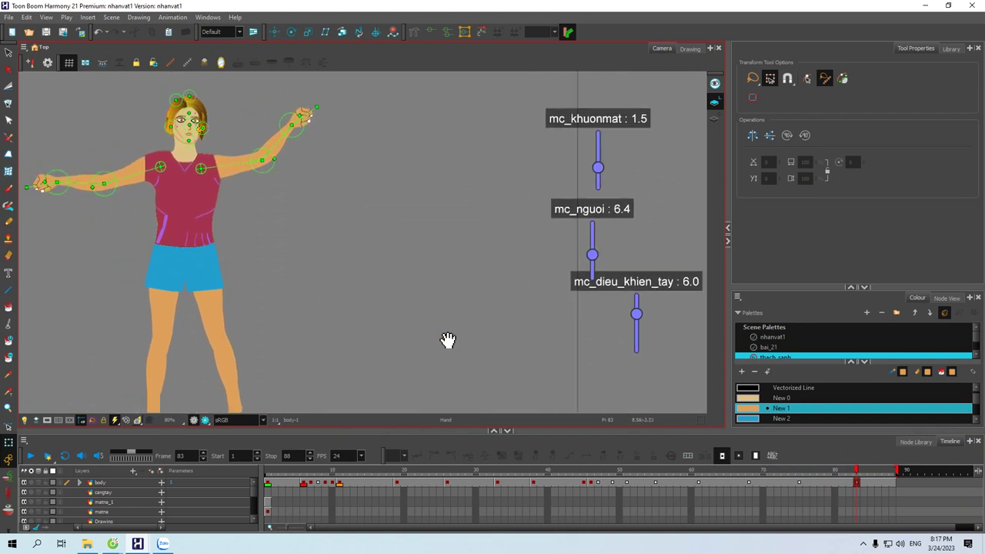
{"action": "left_click_drag", "start_coordinate": [601, 169], "coordinate": [601, 162]}
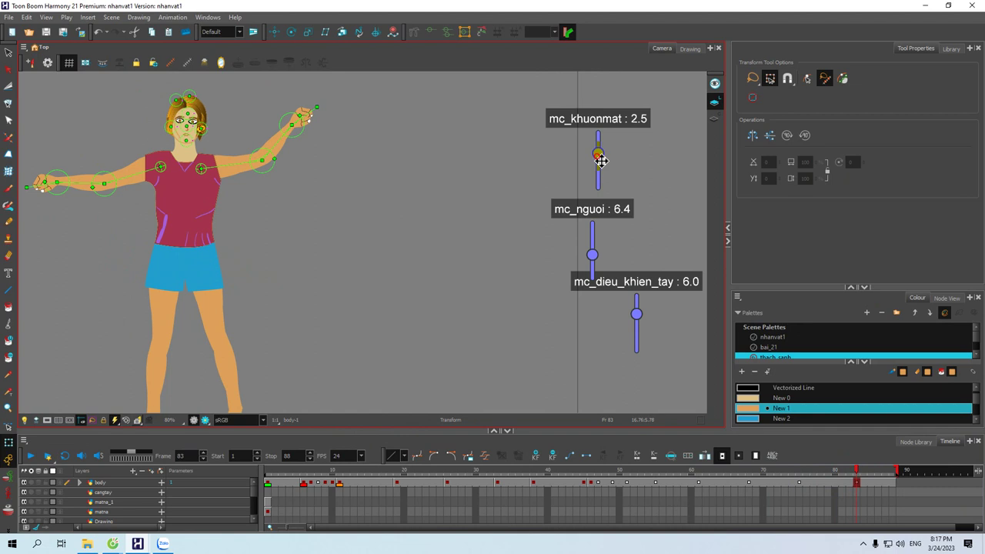
{"action": "left_click_drag", "start_coordinate": [852, 468], "coordinate": [827, 473]}
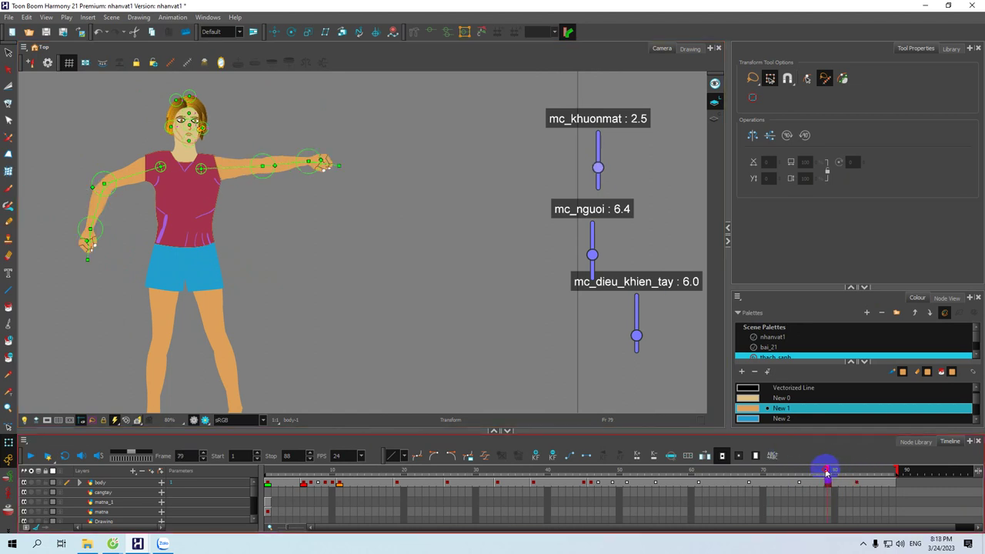
{"action": "mouse_move", "coordinate": [602, 172]}
{"action": "left_mouse_down"}
{"action": "mouse_move", "coordinate": [602, 147]}
{"action": "mouse_move", "coordinate": [600, 167]}
{"action": "left_mouse_up"}
{"action": "scroll", "coordinate": [323, 187], "scroll_direction": "up", "scroll_amount": 1}
{"action": "mouse_move", "coordinate": [308, 203]}
{"action": "left_mouse_down"}
{"action": "mouse_move", "coordinate": [378, 207]}
{"action": "mouse_move", "coordinate": [280, 210]}
{"action": "mouse_move", "coordinate": [377, 216]}
{"action": "left_mouse_up"}
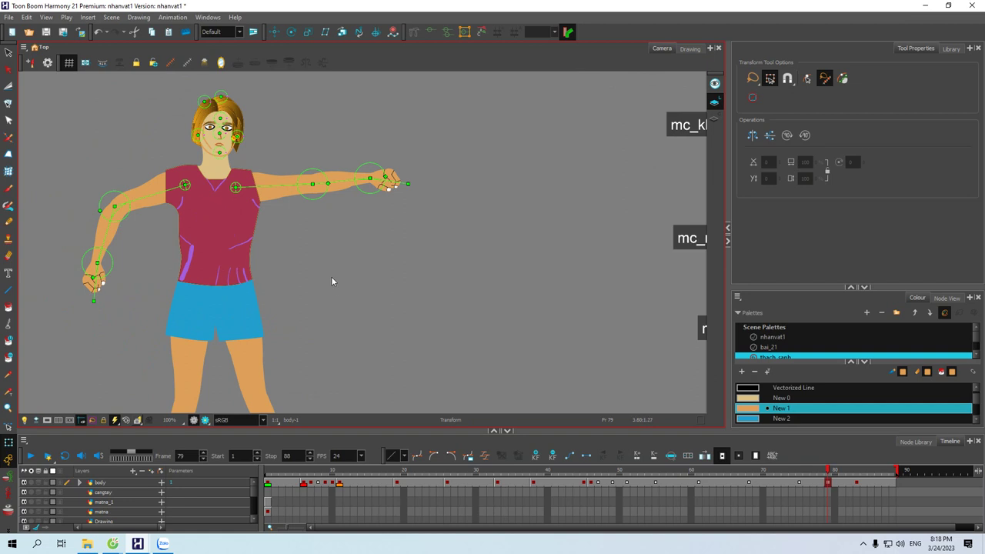
{"action": "mouse_move", "coordinate": [336, 301]}
{"action": "left_mouse_down"}
{"action": "mouse_move", "coordinate": [323, 218]}
{"action": "mouse_move", "coordinate": [300, 250]}
{"action": "mouse_move", "coordinate": [318, 213]}
{"action": "mouse_move", "coordinate": [318, 238]}
{"action": "mouse_move", "coordinate": [281, 238]}
{"action": "mouse_move", "coordinate": [259, 224]}
{"action": "mouse_move", "coordinate": [277, 218]}
{"action": "mouse_move", "coordinate": [304, 262]}
{"action": "mouse_move", "coordinate": [337, 214]}
{"action": "left_mouse_up"}
{"action": "left_click_drag", "start_coordinate": [372, 312], "coordinate": [334, 306]}
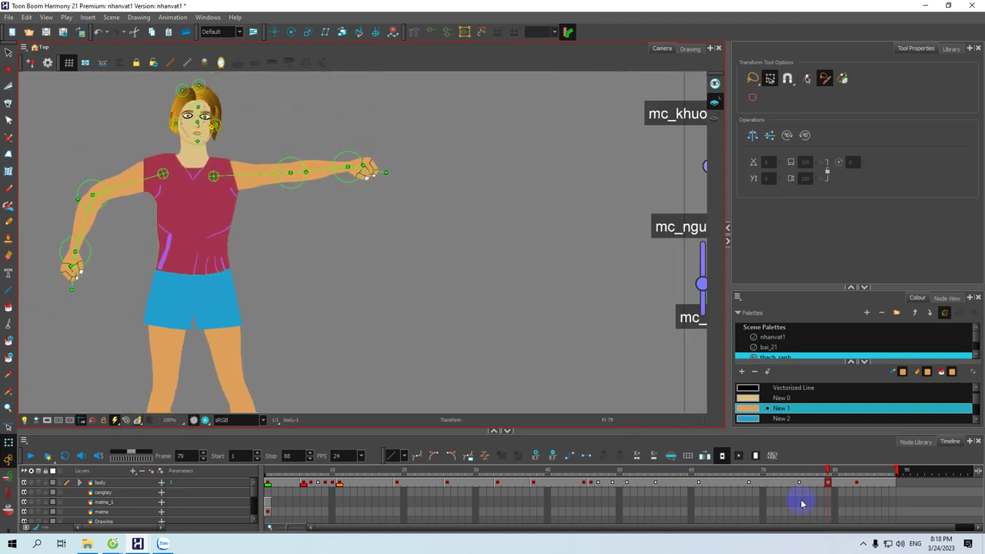
Pose the arms at frame 86 by setting the mc_dieu_khien_tay slider to 3.5
{"action": "left_click_drag", "start_coordinate": [828, 470], "coordinate": [875, 474]}
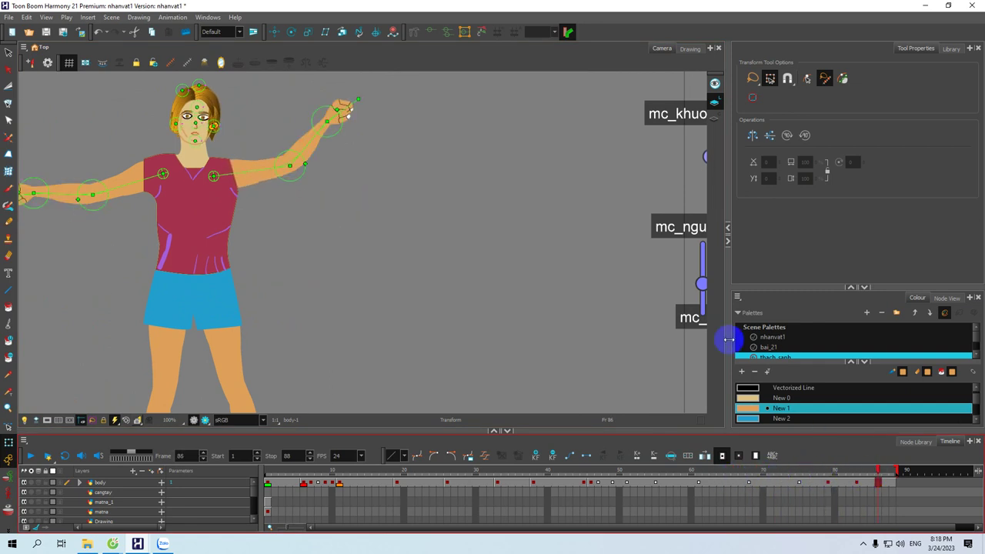
{"action": "mouse_move", "coordinate": [705, 288]}
{"action": "left_mouse_down"}
{"action": "mouse_move", "coordinate": [706, 276]}
{"action": "mouse_move", "coordinate": [708, 288]}
{"action": "left_mouse_up"}
{"action": "left_click_drag", "start_coordinate": [638, 342], "coordinate": [621, 327]}
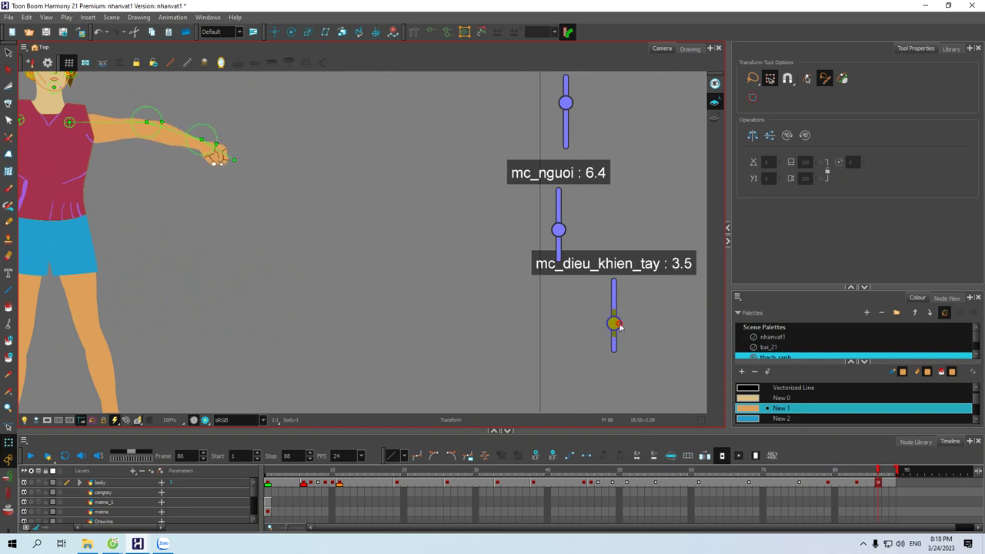
{"action": "left_click_drag", "start_coordinate": [299, 326], "coordinate": [424, 356]}
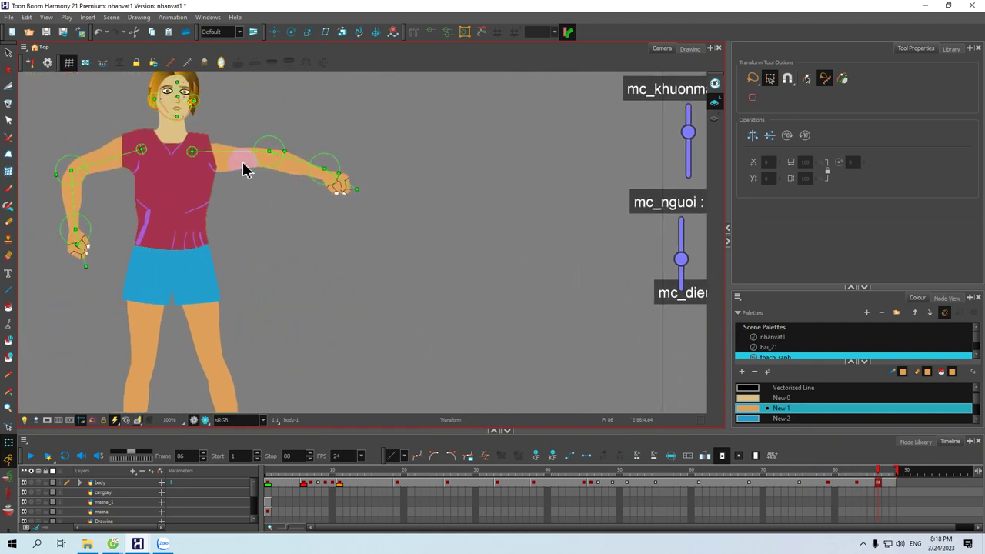
Bend the outstretched arm's forearm downward at the elbow with its deformation chain at frame 86
{"action": "left_click", "coordinate": [197, 156]}
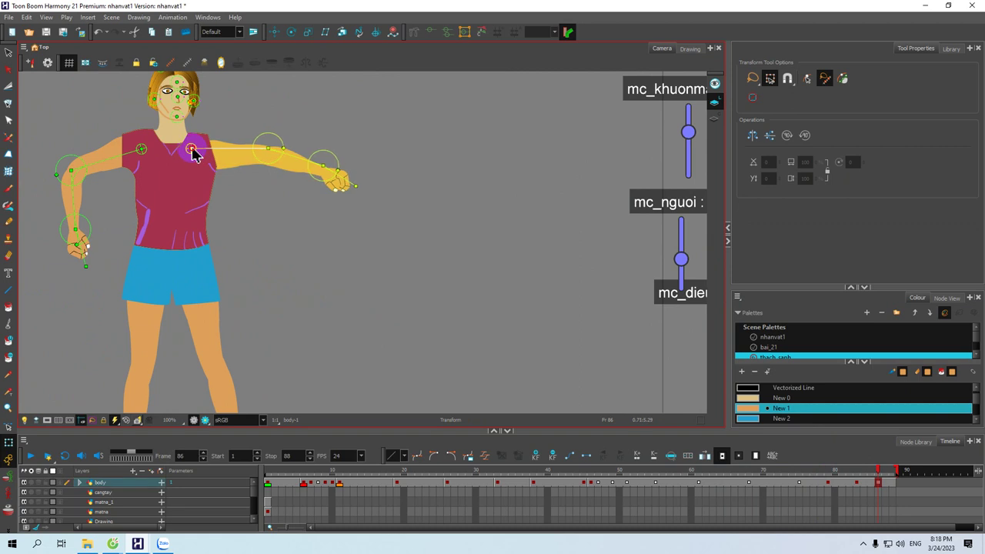
{"action": "left_click_drag", "start_coordinate": [298, 159], "coordinate": [299, 189]}
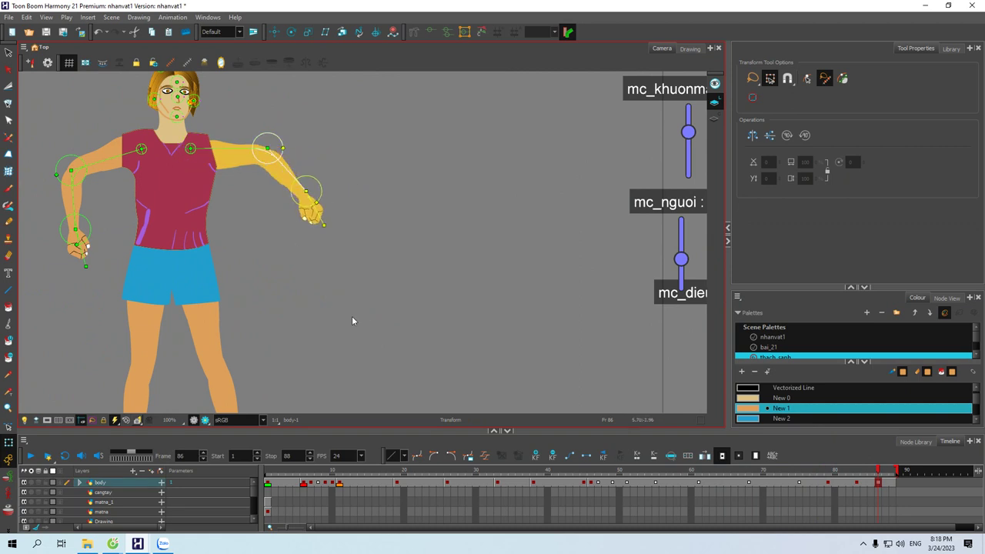
{"action": "scroll", "coordinate": [369, 316], "scroll_direction": "down", "scroll_amount": 2}
{"action": "left_click_drag", "start_coordinate": [442, 315], "coordinate": [439, 304]}
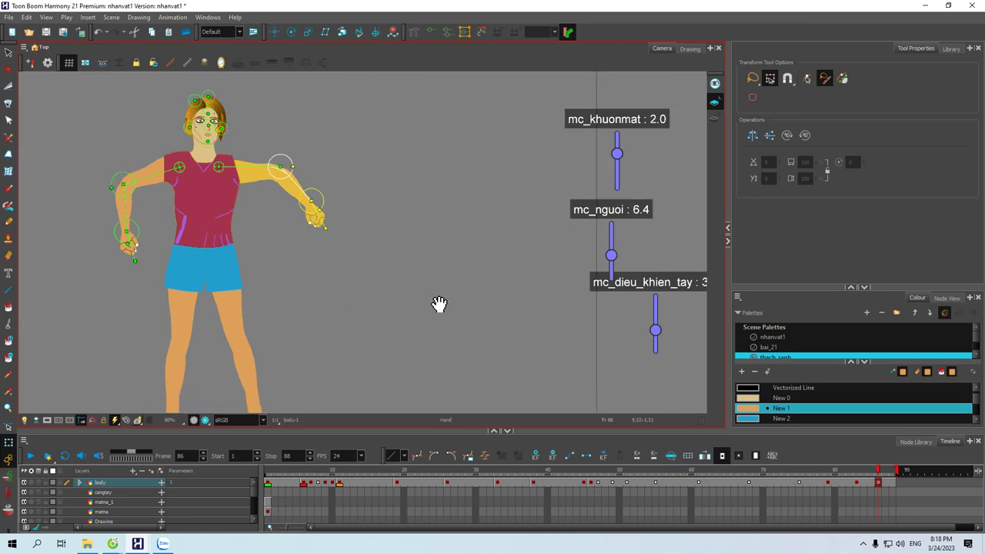
{"action": "left_click_drag", "start_coordinate": [371, 302], "coordinate": [411, 306]}
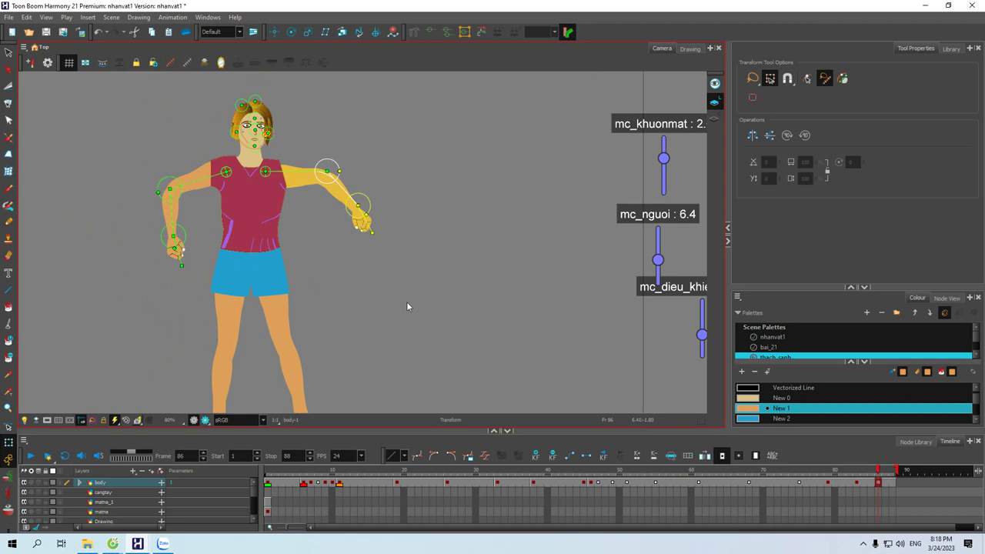
Set the mc_khuonmat slider to 3.3 at frame 82
{"action": "left_click_drag", "start_coordinate": [877, 471], "coordinate": [830, 487]}
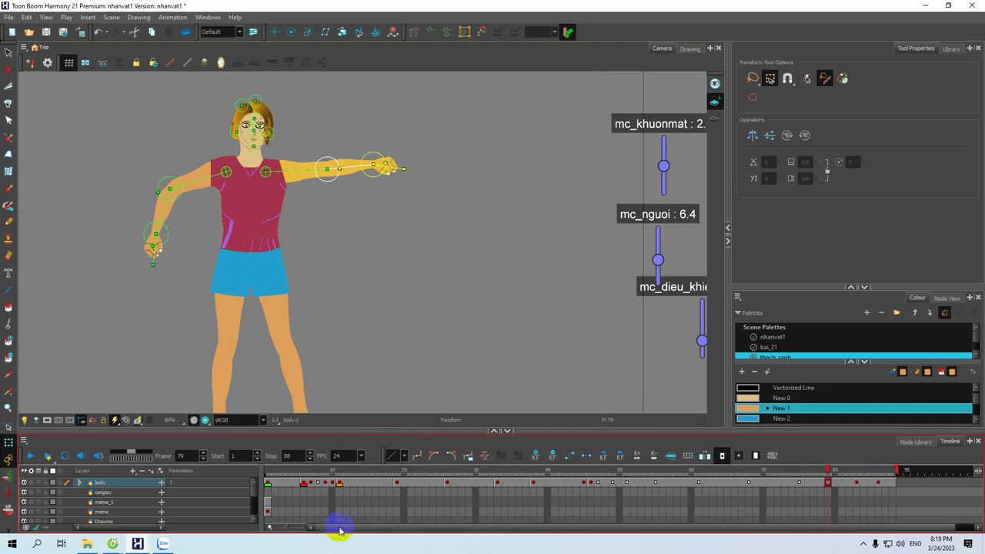
{"action": "left_click_drag", "start_coordinate": [335, 527], "coordinate": [360, 527]}
{"action": "left_click", "coordinate": [806, 472]}
{"action": "left_click_drag", "start_coordinate": [806, 475], "coordinate": [828, 477]}
{"action": "left_click_drag", "start_coordinate": [666, 173], "coordinate": [677, 152]}
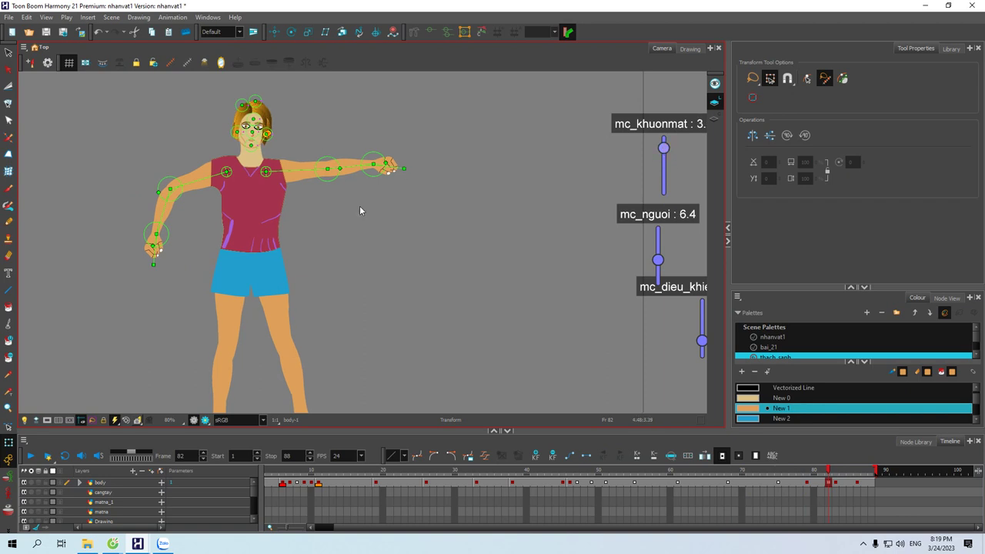
Move the mc_dieu_khien_tay slider so it lines up directly beneath the mc_nguoi slider
{"action": "scroll", "coordinate": [360, 206], "scroll_direction": "up", "scroll_amount": 1}
{"action": "left_click_drag", "start_coordinate": [347, 231], "coordinate": [428, 234]}
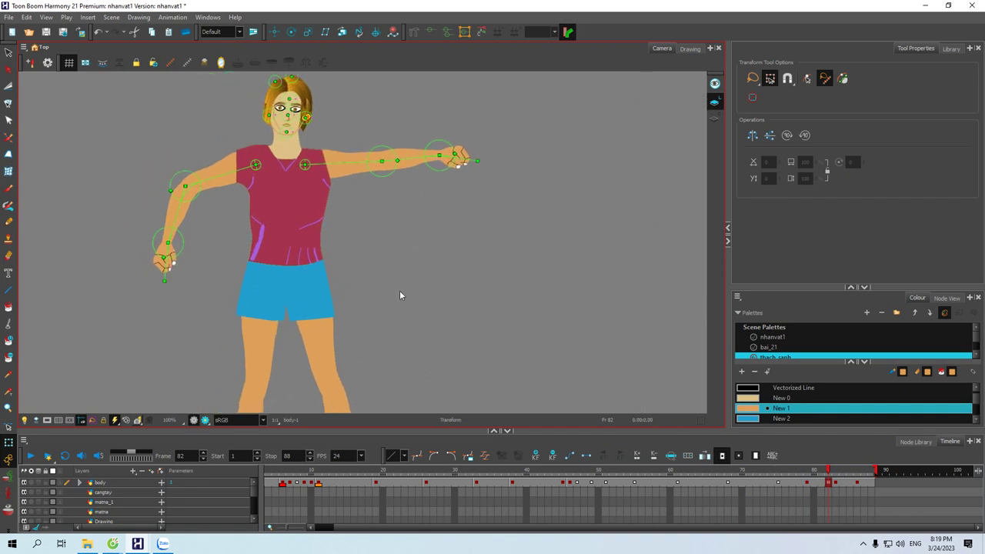
{"action": "left_click_drag", "start_coordinate": [560, 270], "coordinate": [387, 273]}
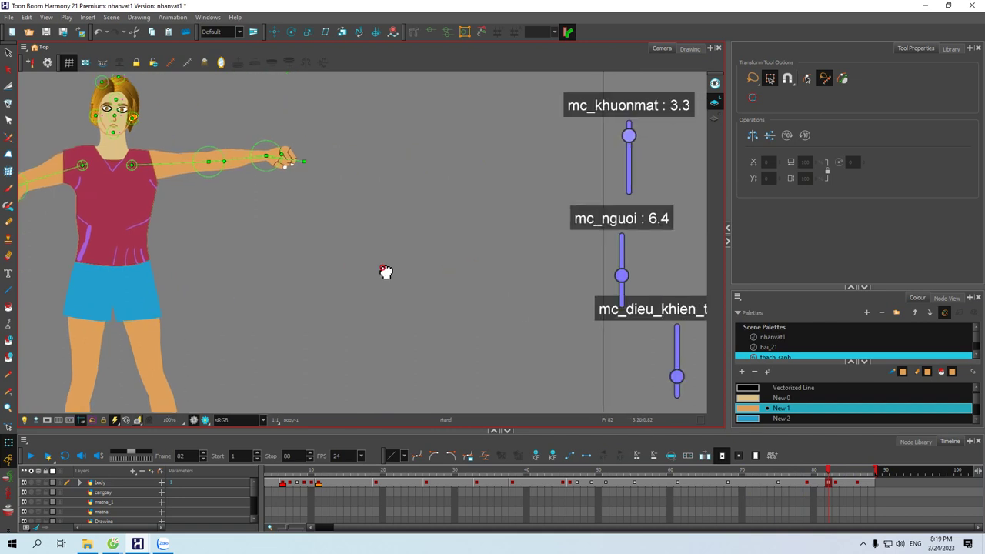
{"action": "scroll", "coordinate": [395, 253], "scroll_direction": "down", "scroll_amount": 1}
{"action": "scroll", "coordinate": [394, 250], "scroll_direction": "down", "scroll_amount": 1}
{"action": "left_click_drag", "start_coordinate": [459, 280], "coordinate": [408, 261]}
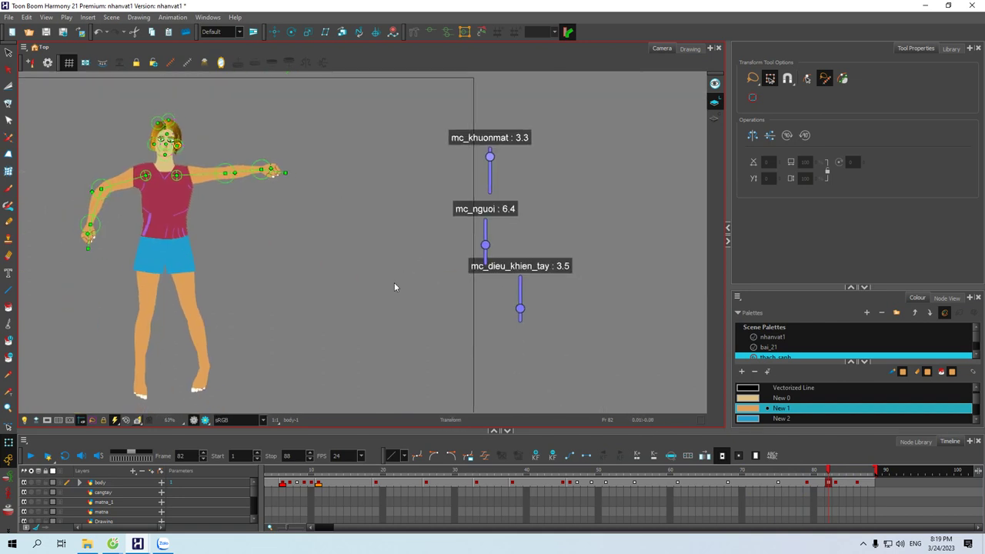
{"action": "left_click_drag", "start_coordinate": [521, 296], "coordinate": [488, 316]}
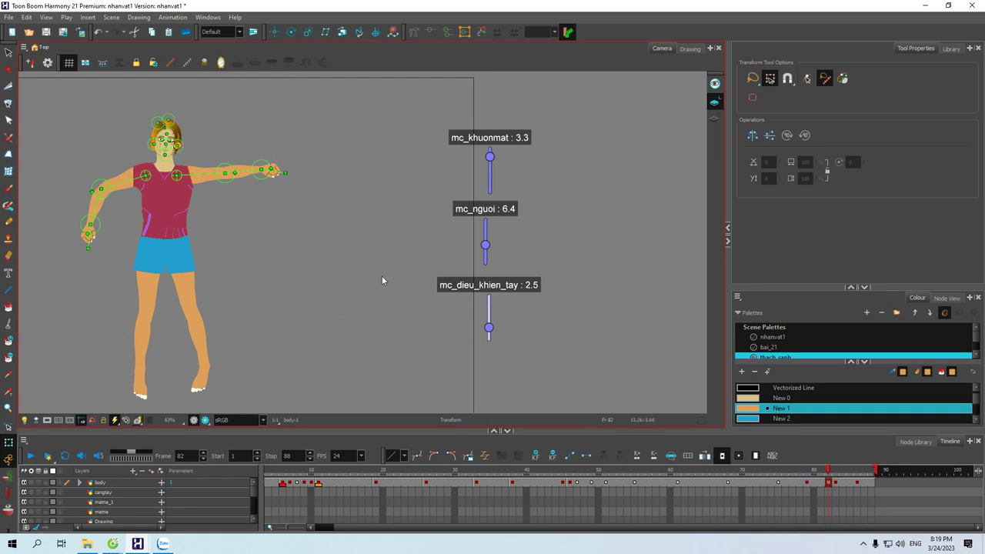
{"action": "left_click", "coordinate": [864, 543]}
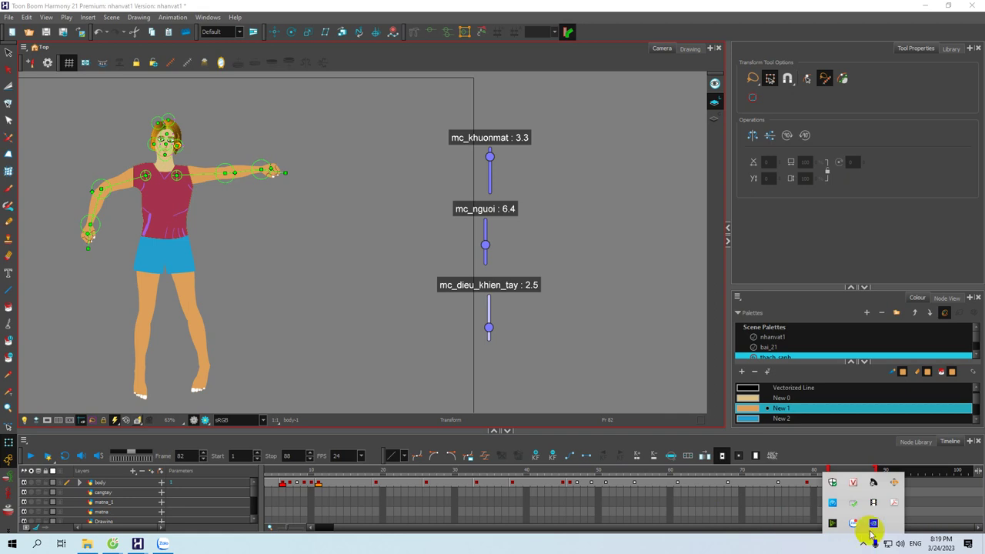